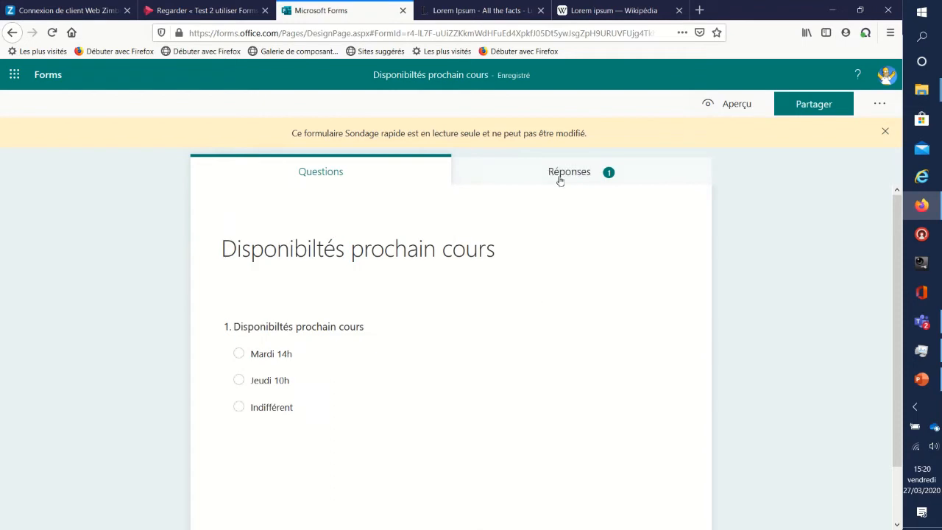
# - Examine the responses to the "Disponibiltés prochain cours" poll, including its answer chart
pyautogui.click(557, 172)
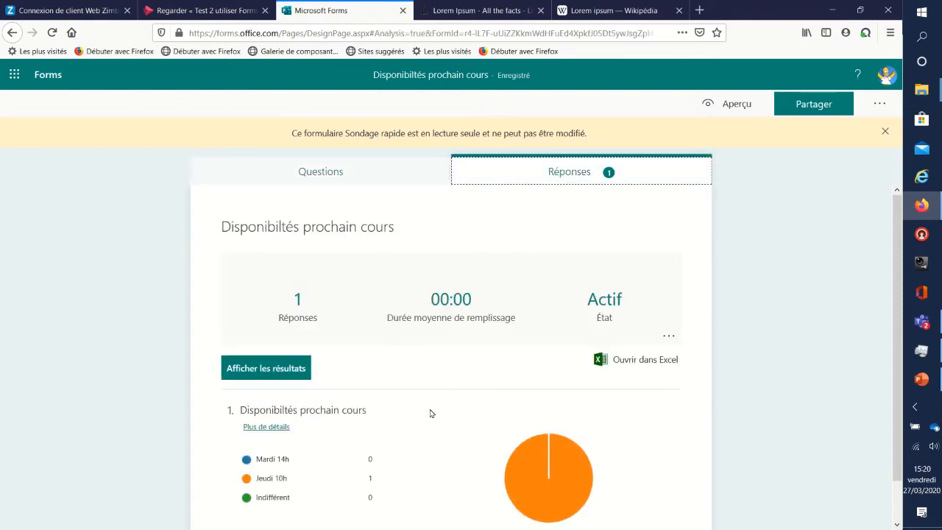
pyautogui.scroll(-1, 432, 407)
pyautogui.scroll(1, 431, 412)
# - Return to the forms overview and create a new questionnaire with a Choix question
pyautogui.click(55, 76)
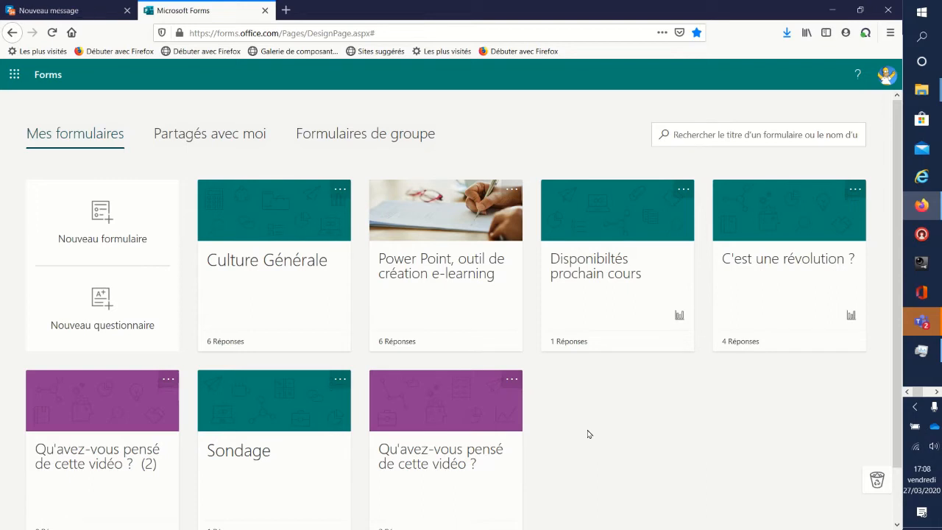
pyautogui.click(105, 306)
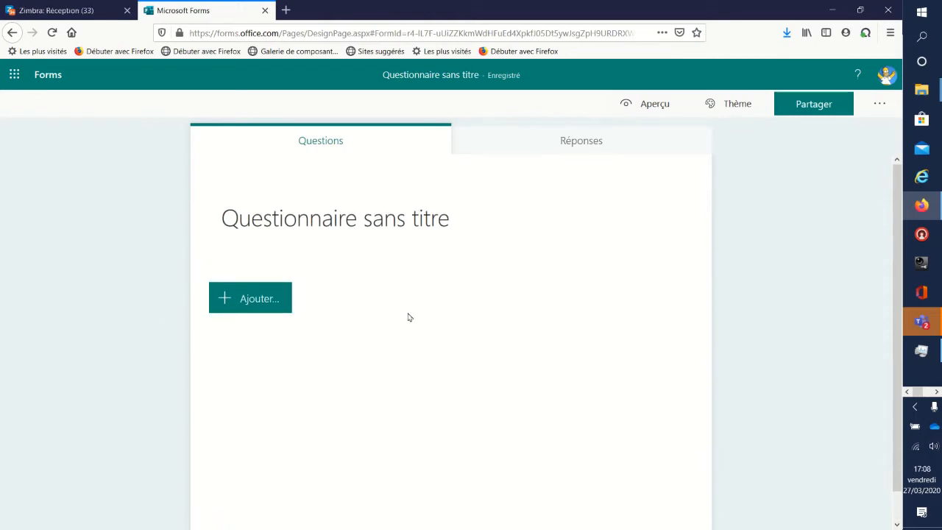
pyautogui.click(259, 302)
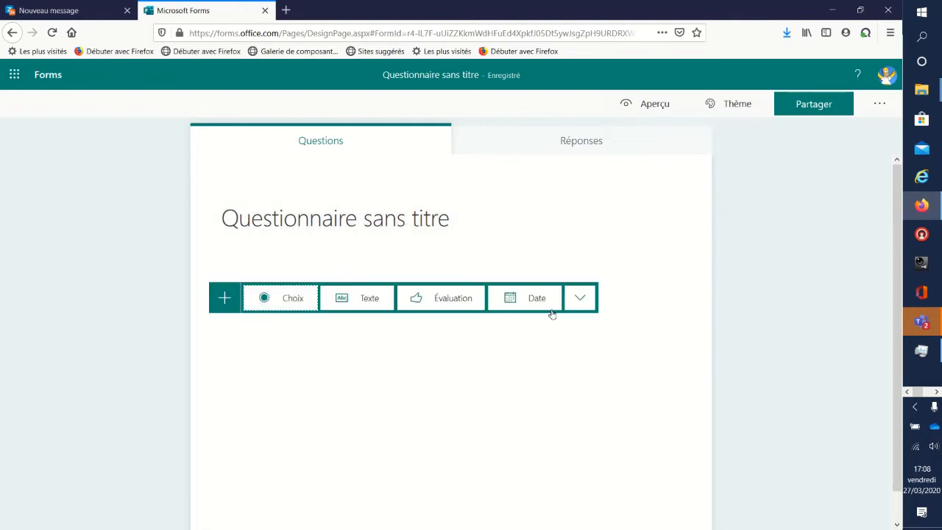
pyautogui.click(580, 300)
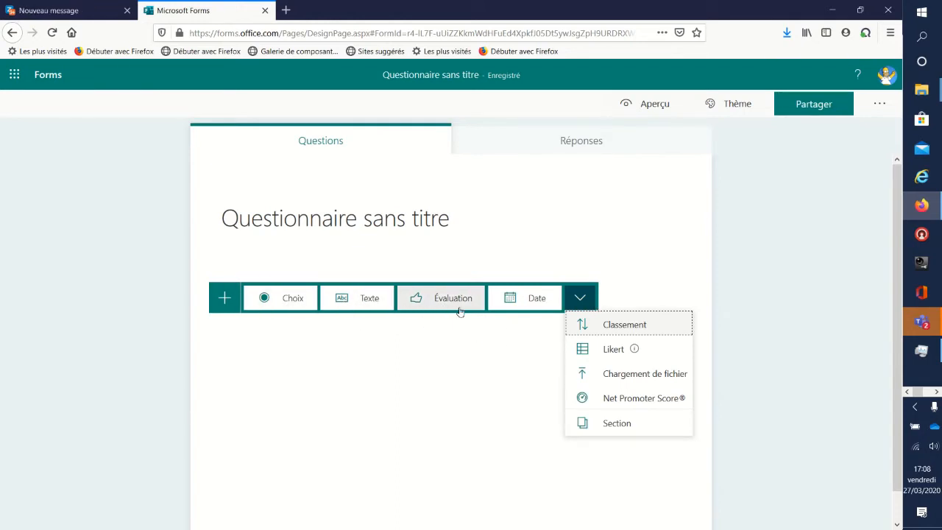
pyautogui.click(291, 298)
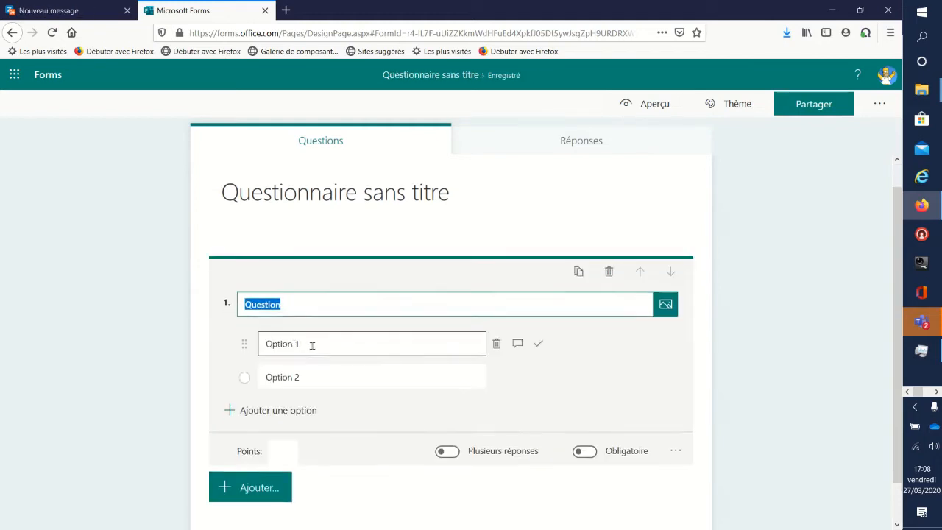
# - Add Option 3 and Option 4 to the choice question and mark Option 3 as the correct answer
pyautogui.scroll(-1, 311, 346)
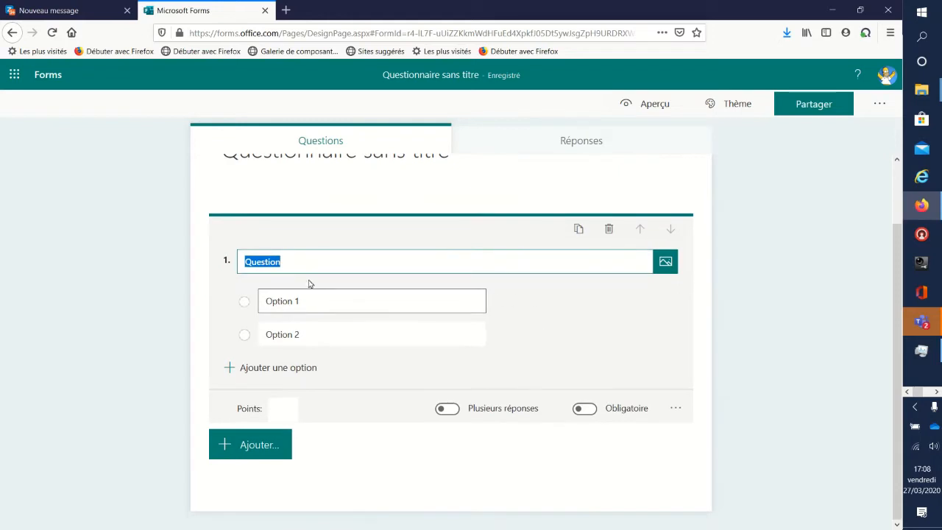
pyautogui.click(254, 368)
pyautogui.click(271, 405)
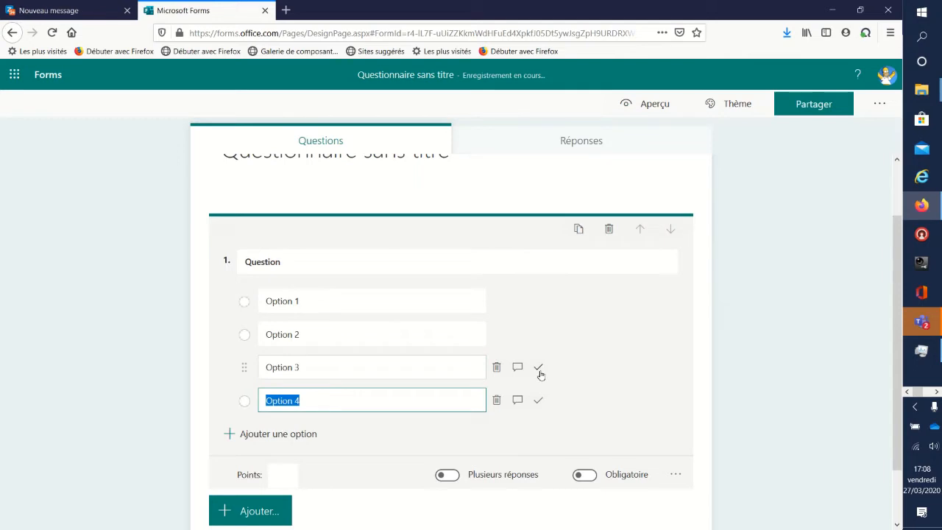
pyautogui.click(539, 370)
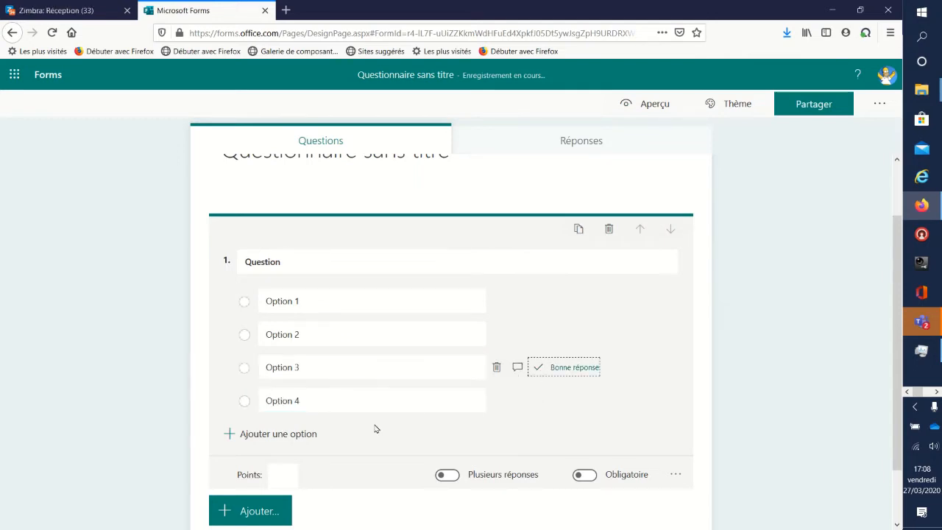
# - Set the choice question's points to 2 and add a Texte question below it
pyautogui.scroll(-2, 375, 428)
pyautogui.click(289, 409)
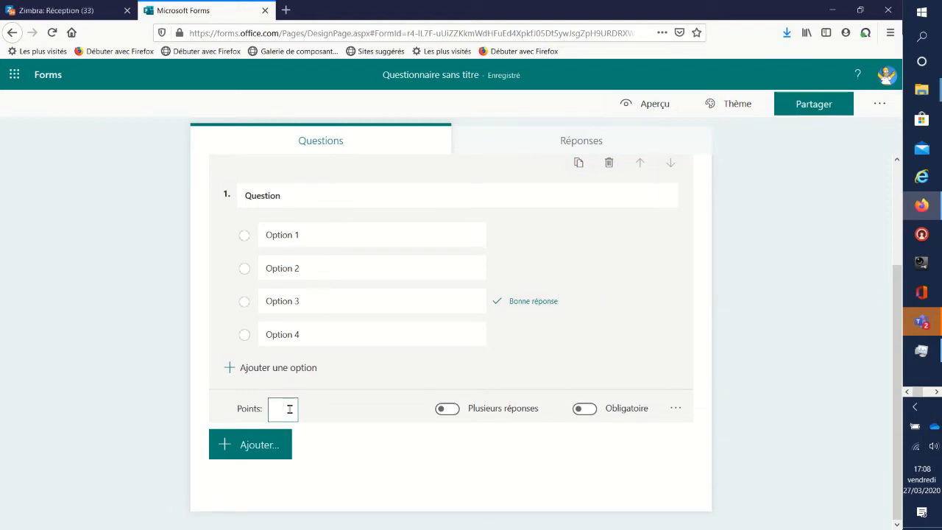
pyautogui.write('2')
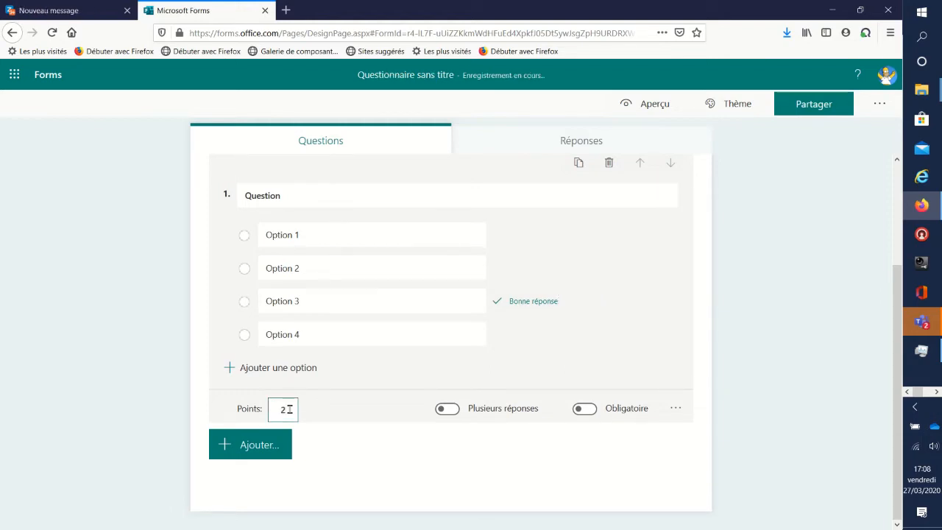
pyautogui.click(264, 446)
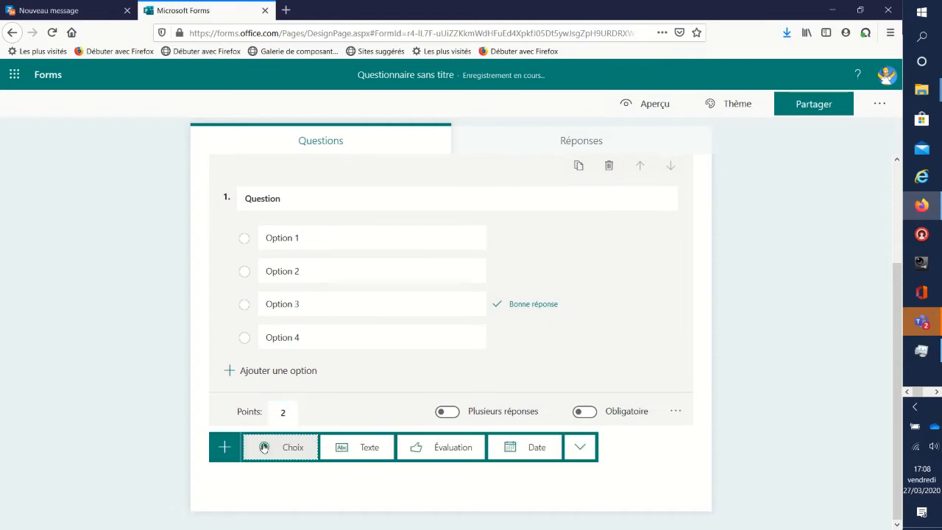
pyautogui.click(368, 447)
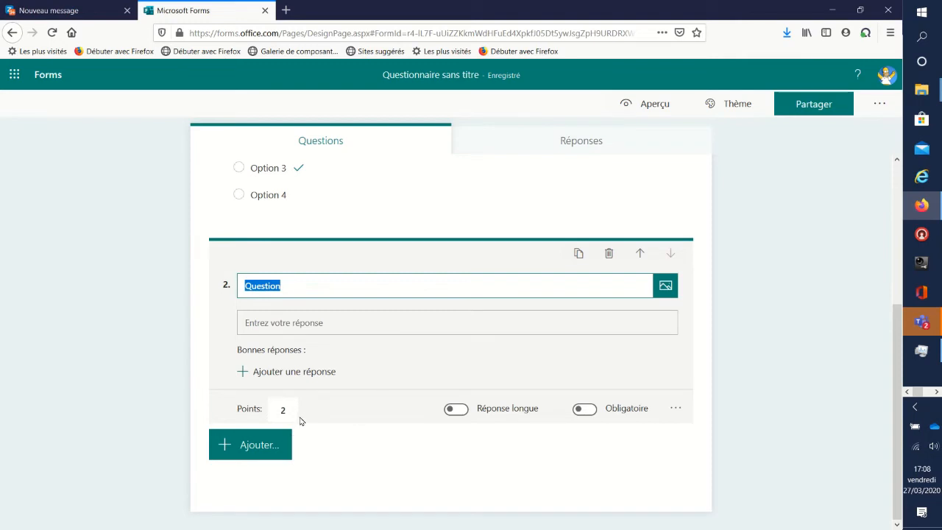
# - Add an Évaluation question as question 3 and look through the additional question types
pyautogui.click(258, 450)
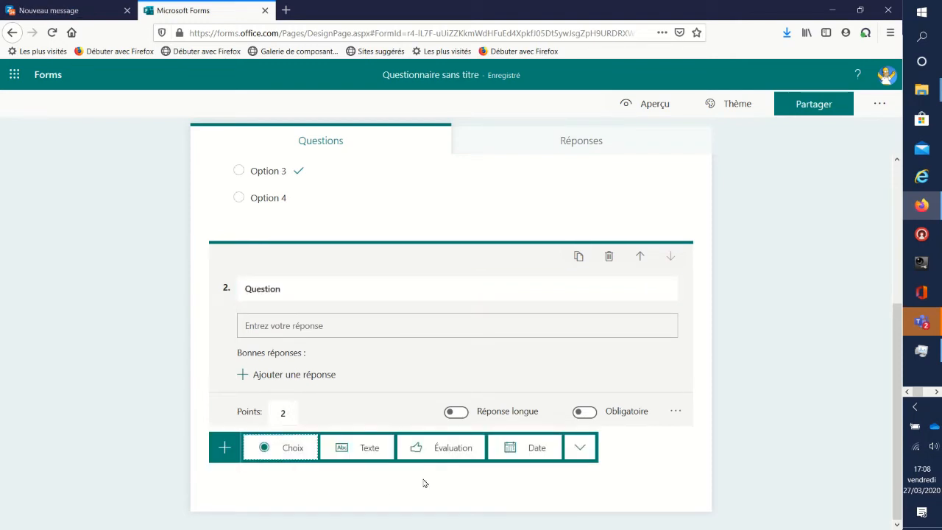
pyautogui.click(448, 447)
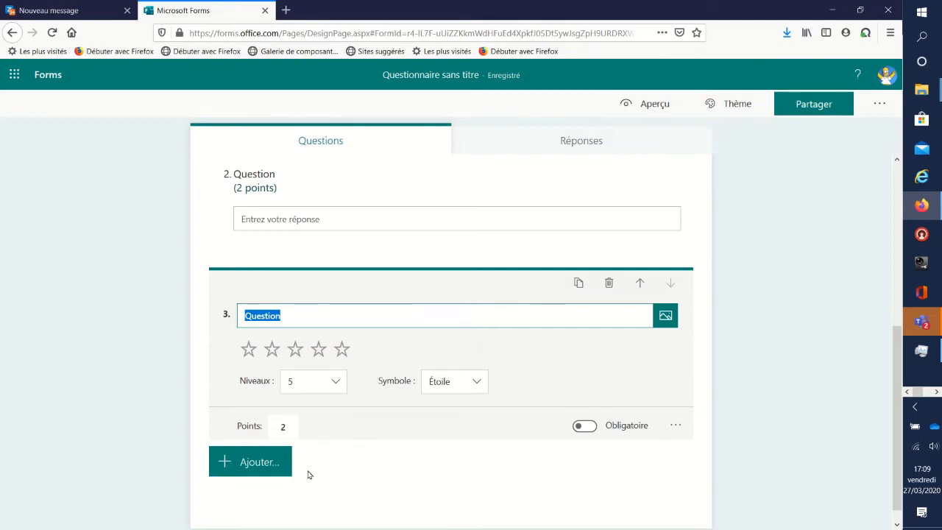
pyautogui.click(266, 467)
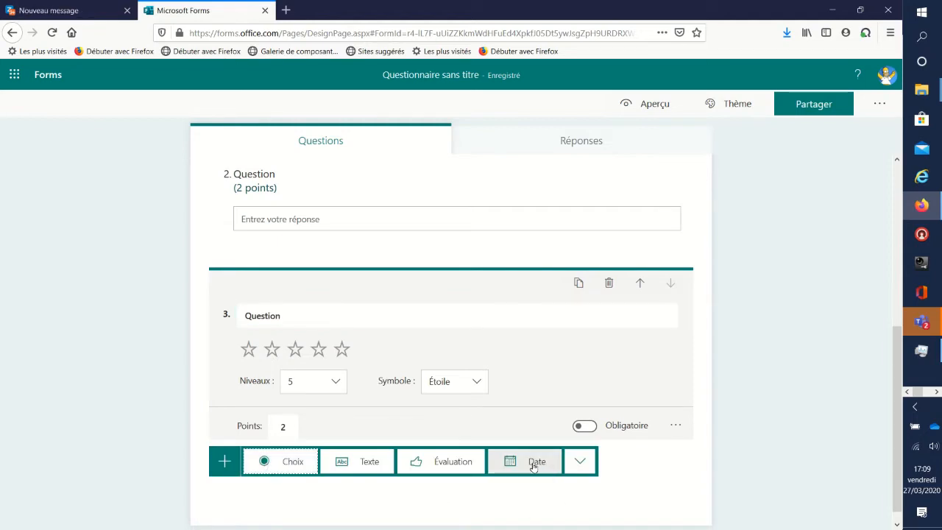
pyautogui.click(579, 462)
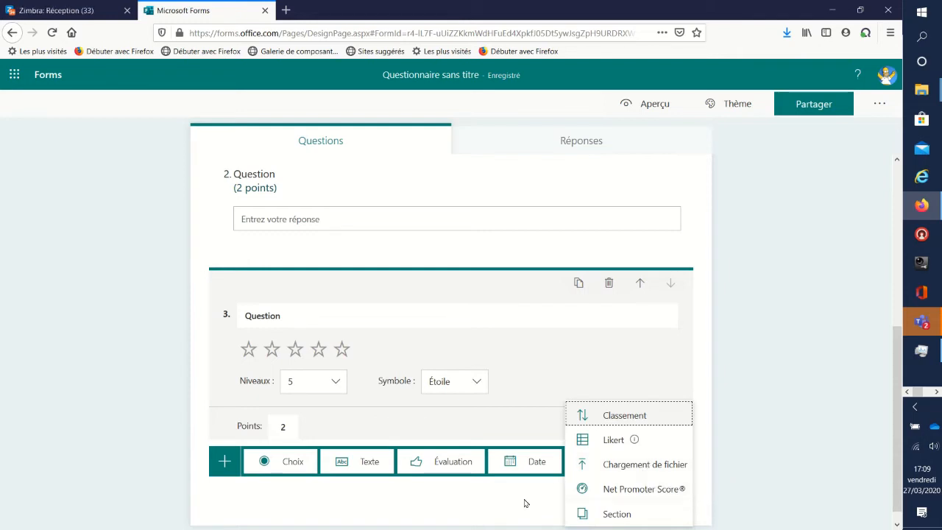
pyautogui.click(497, 499)
# - Delete the Évaluation question from the questionnaire
pyautogui.scroll(4, 495, 471)
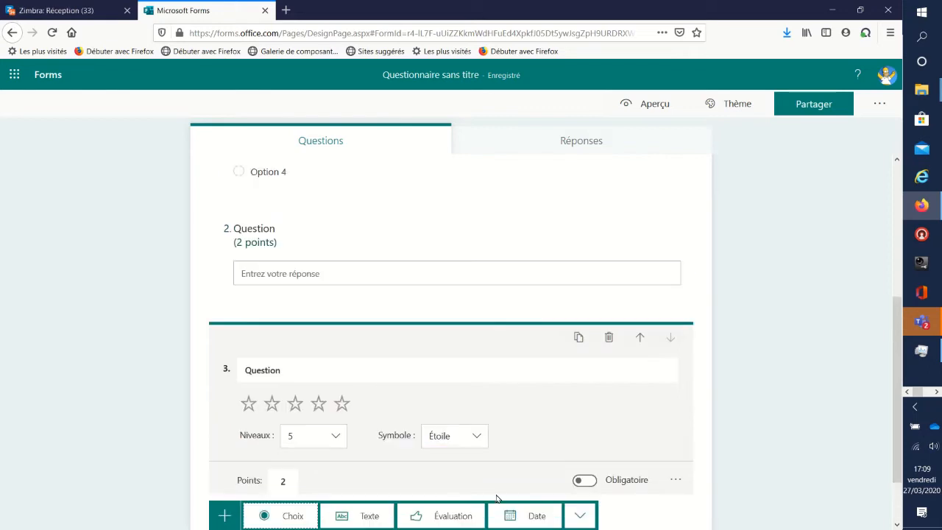
pyautogui.scroll(-1, 484, 407)
pyautogui.scroll(-3, 484, 407)
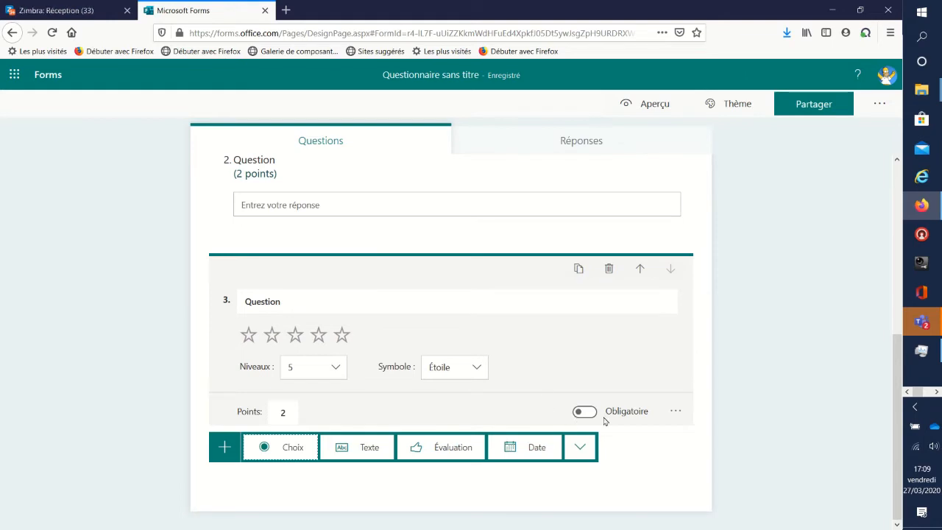
pyautogui.scroll(5, 522, 399)
pyautogui.scroll(-2, 520, 398)
pyautogui.scroll(-3, 520, 398)
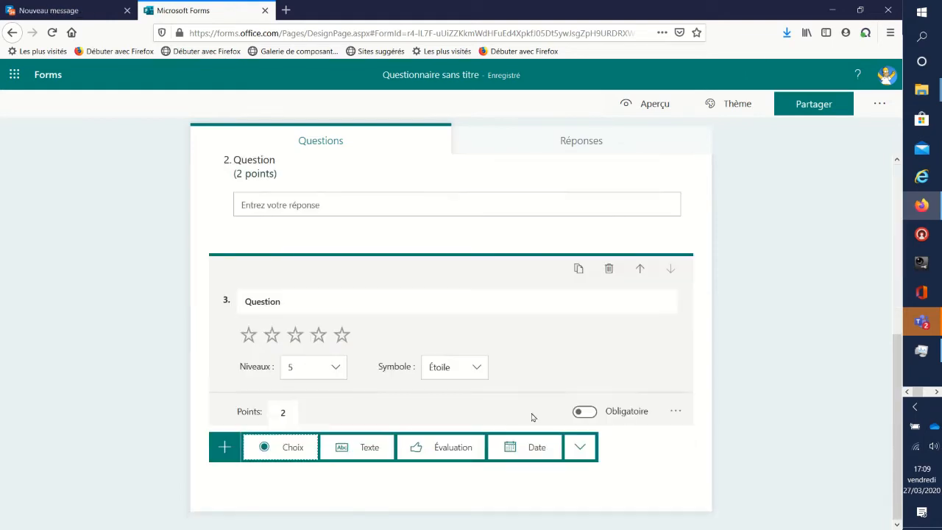
pyautogui.click(609, 269)
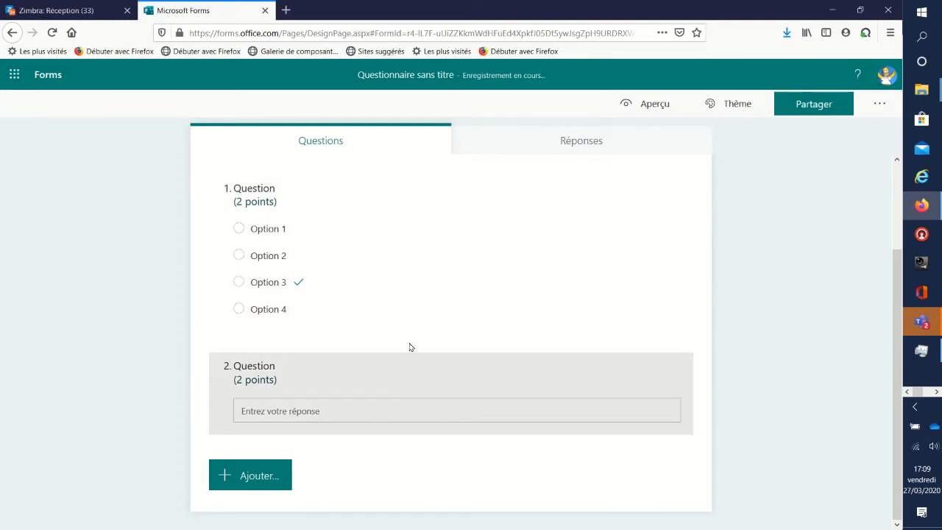
# - Return to the forms overview and open the "Culture Générale" questionnaire
pyautogui.scroll(2, 399, 346)
pyautogui.scroll(-2, 404, 353)
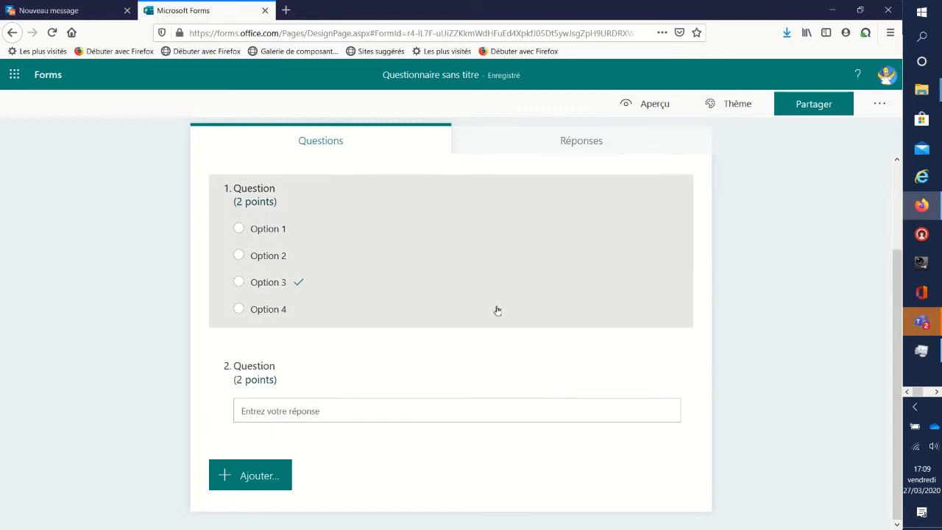
pyautogui.scroll(3, 498, 311)
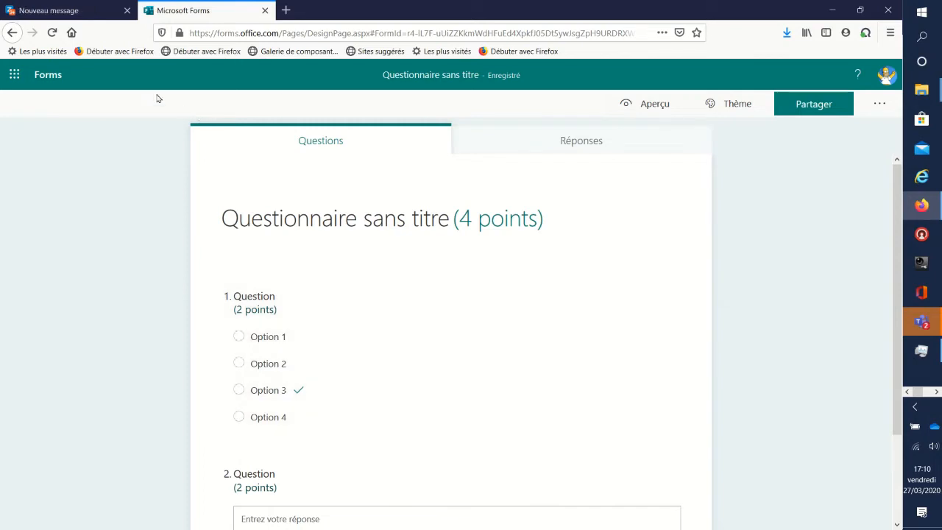
pyautogui.click(52, 77)
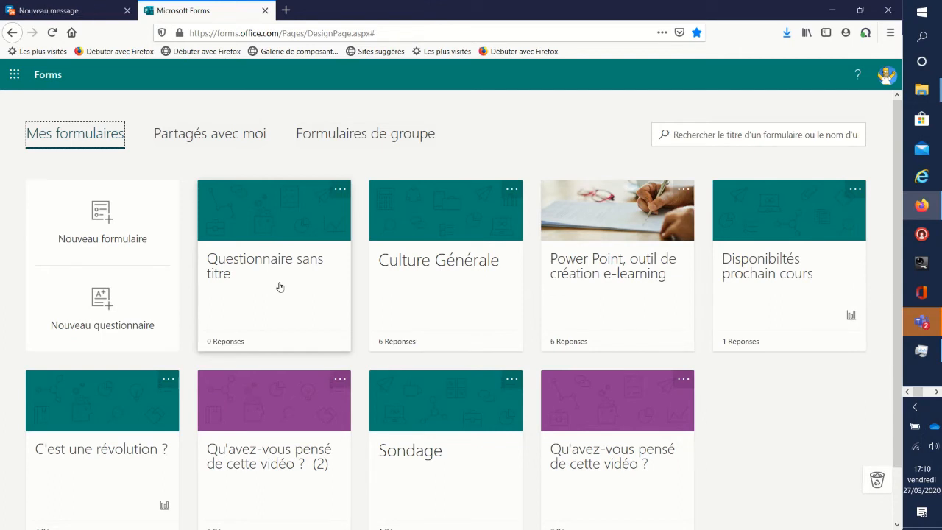
pyautogui.click(428, 292)
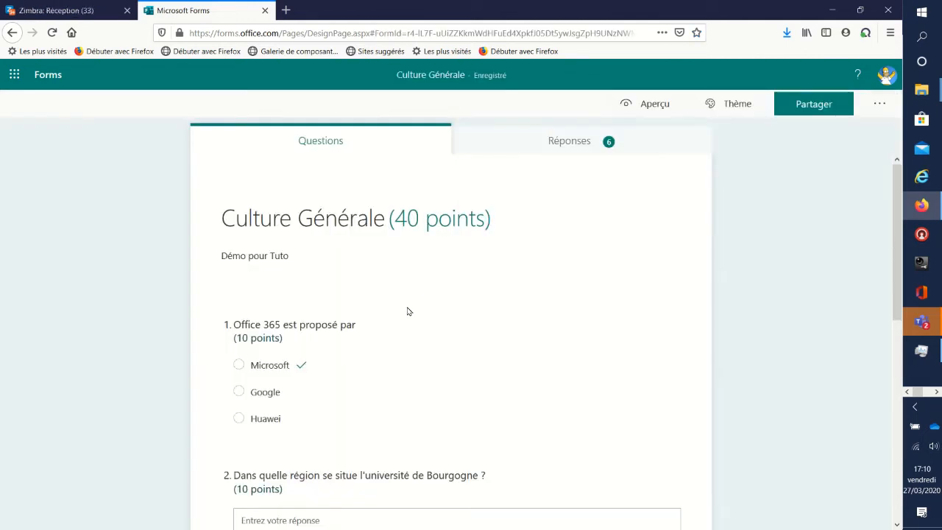
# - Examine the questions, marked correct answers and point values of the "Culture Générale" questionnaire
pyautogui.scroll(-4, 393, 309)
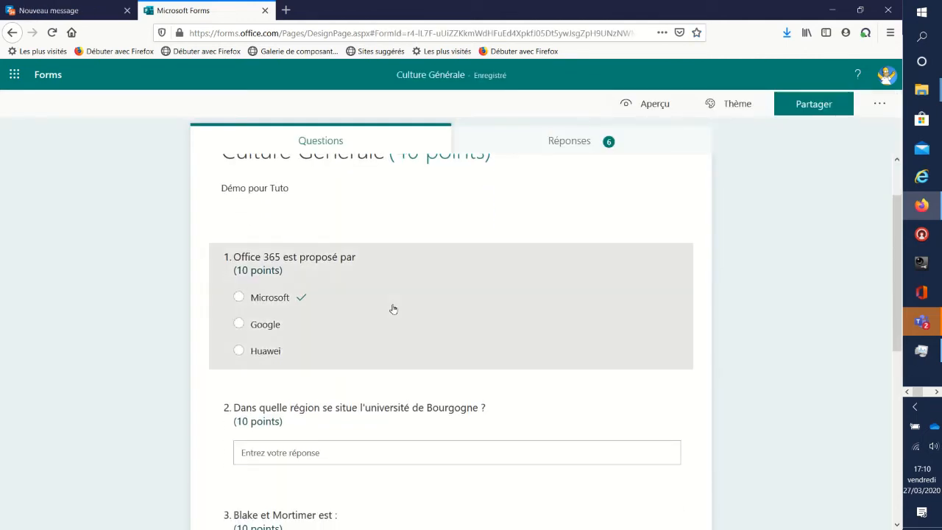
pyautogui.scroll(-5, 390, 307)
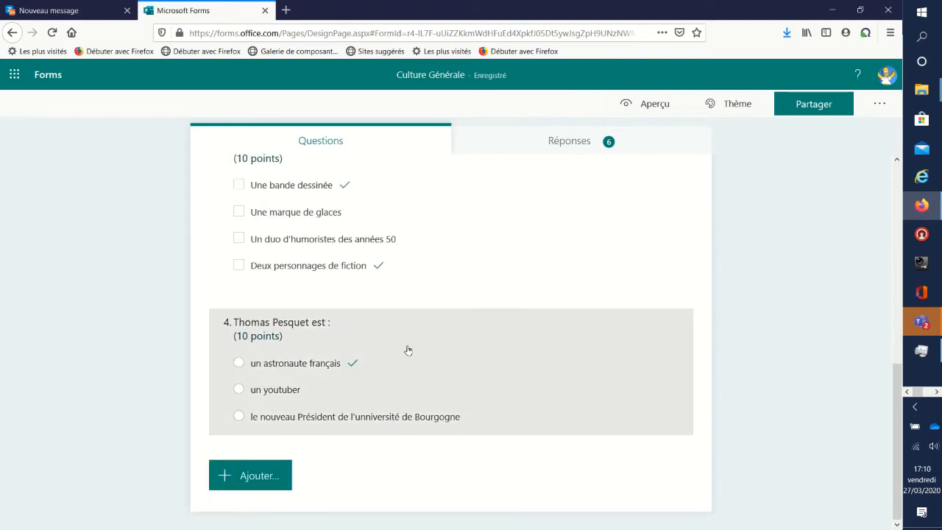
pyautogui.scroll(3, 404, 331)
pyautogui.scroll(3, 408, 349)
pyautogui.scroll(-3, 391, 299)
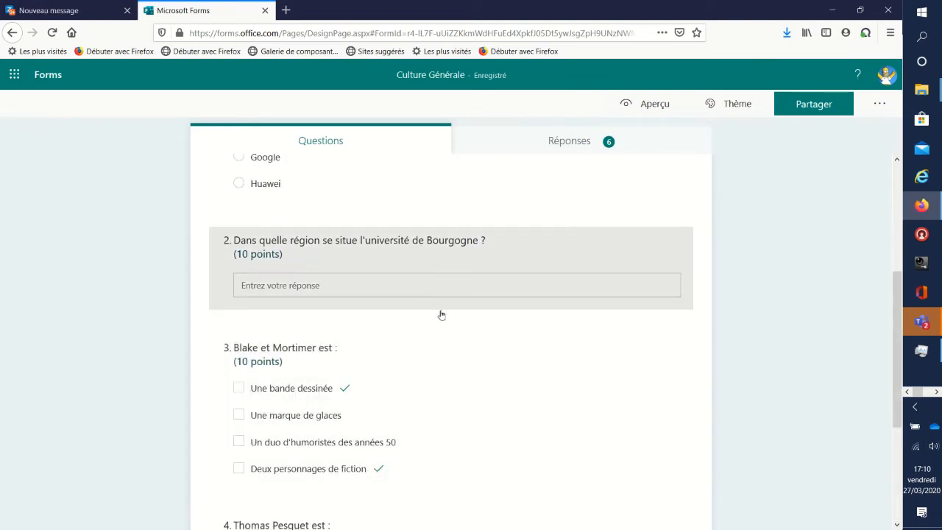
pyautogui.scroll(3, 416, 294)
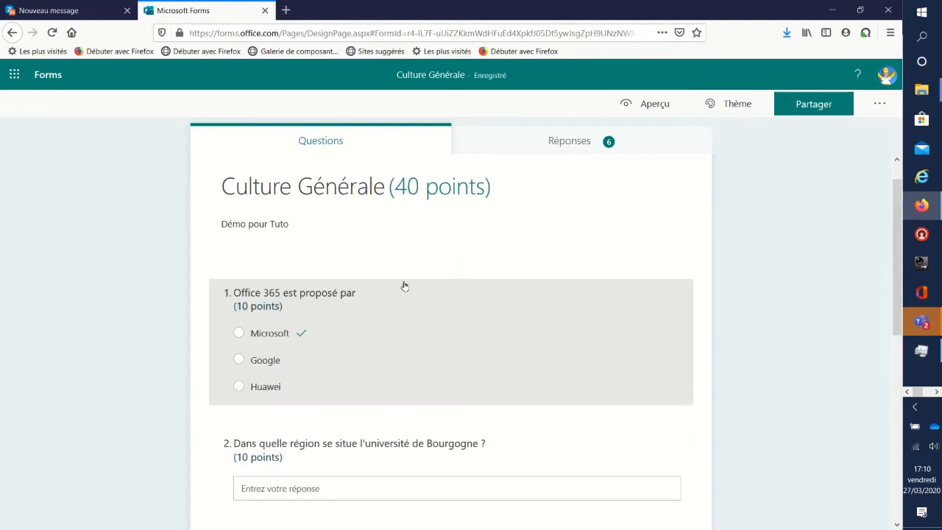
pyautogui.scroll(-1, 437, 414)
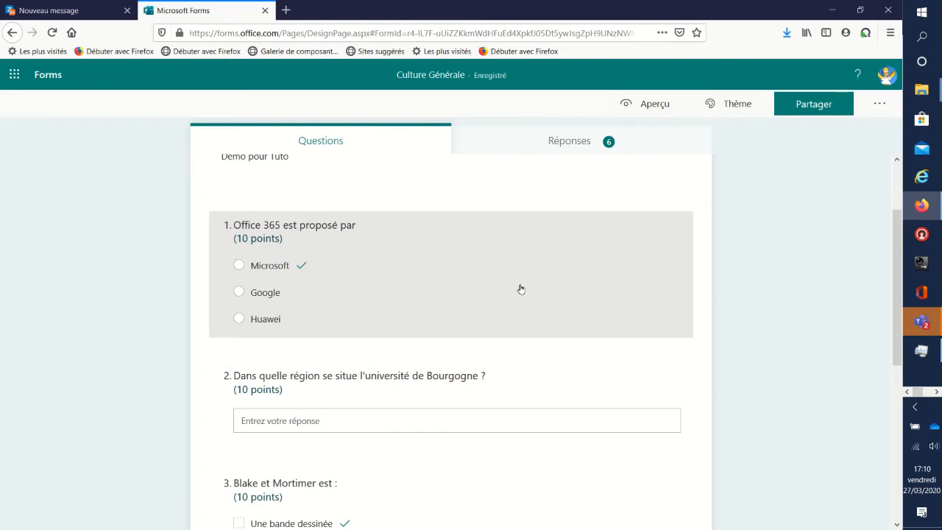
# - Copy the response link of the "Culture Générale" questionnaire, restricted to members of the organisation
pyautogui.click(828, 107)
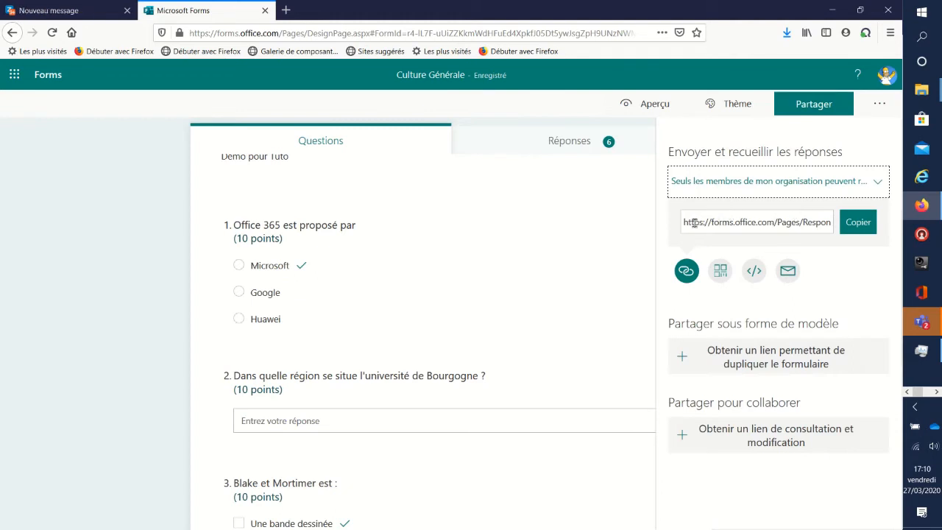
pyautogui.click(853, 228)
pyautogui.click(853, 227)
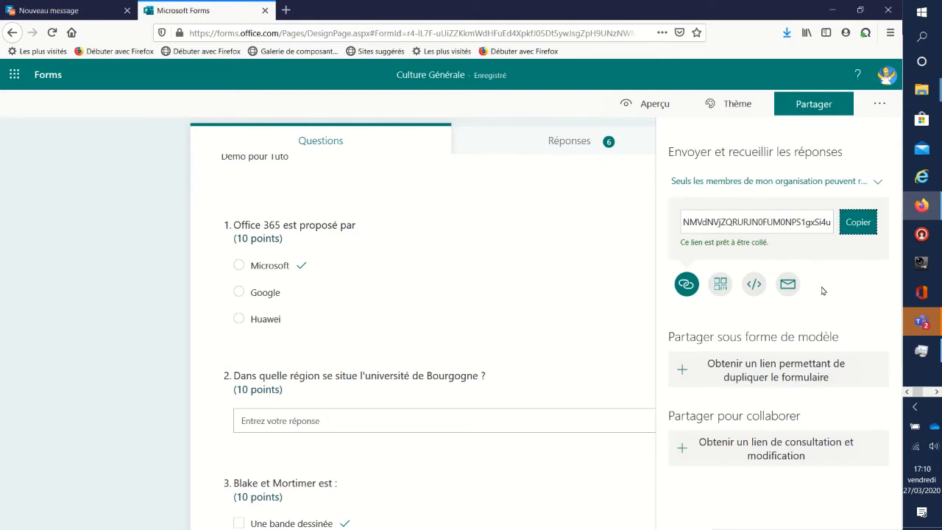
# - Switch to Microsoft Teams and paste the questionnaire's response link into a new conversation in the PNR team's Général channel
pyautogui.click(921, 322)
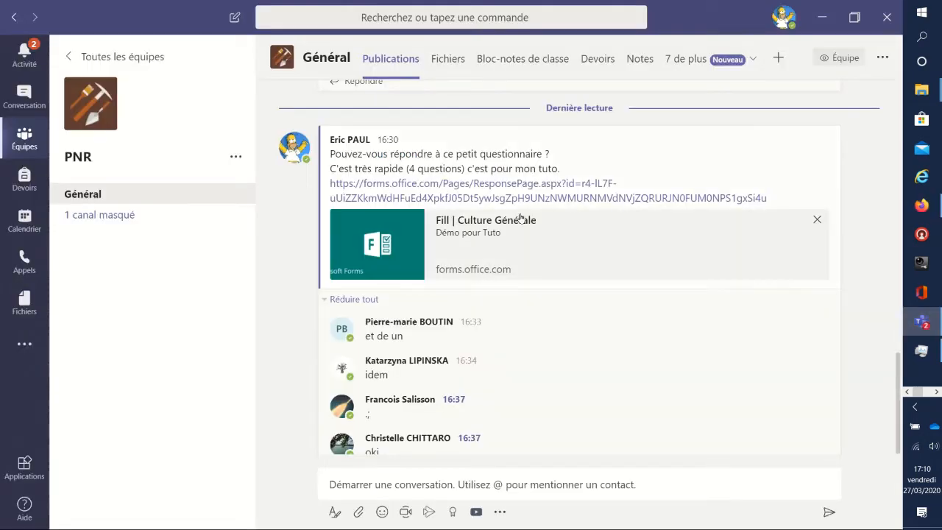
pyautogui.scroll(-1, 464, 347)
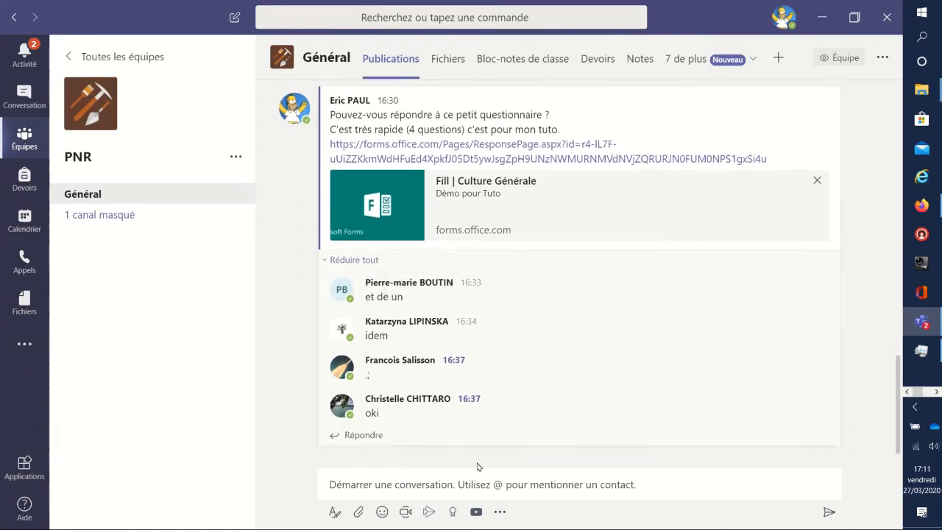
pyautogui.click(488, 482)
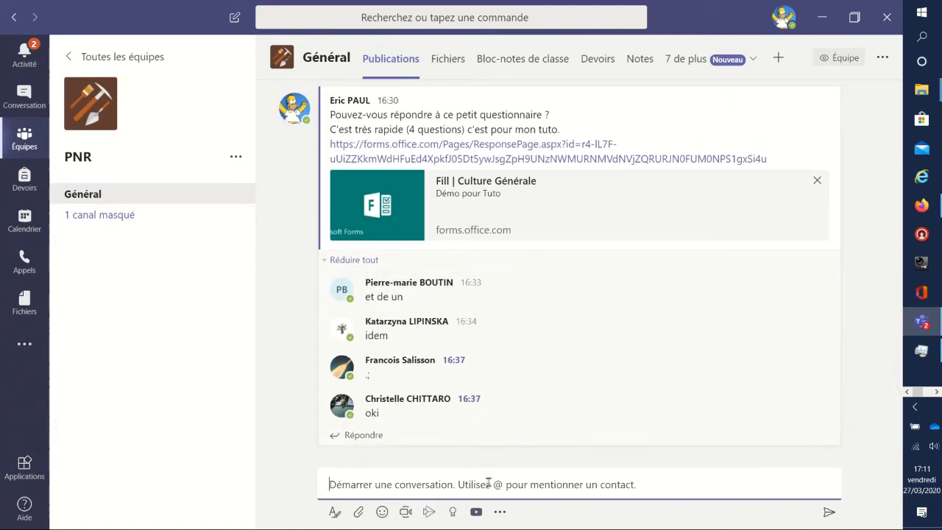
pyautogui.write('https://forms.office.com/Pages/ResponsePage.aspx?id=r4-lL7F-uUiZZKkmWdHFuEd4XpkfJ05Dt5ywJsgZpH9UNzNWMURNMVdNVjZQRURJN0FUM0NPS1gxSi4u')
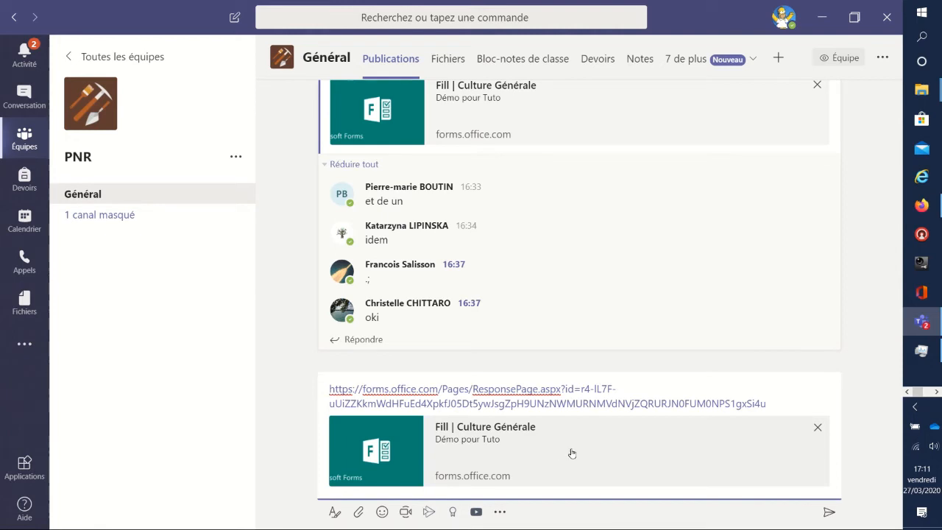
# - Switch back to Microsoft Forms, reopen the "Culture Générale" questionnaire from the forms overview and look through its questions
pyautogui.click(921, 205)
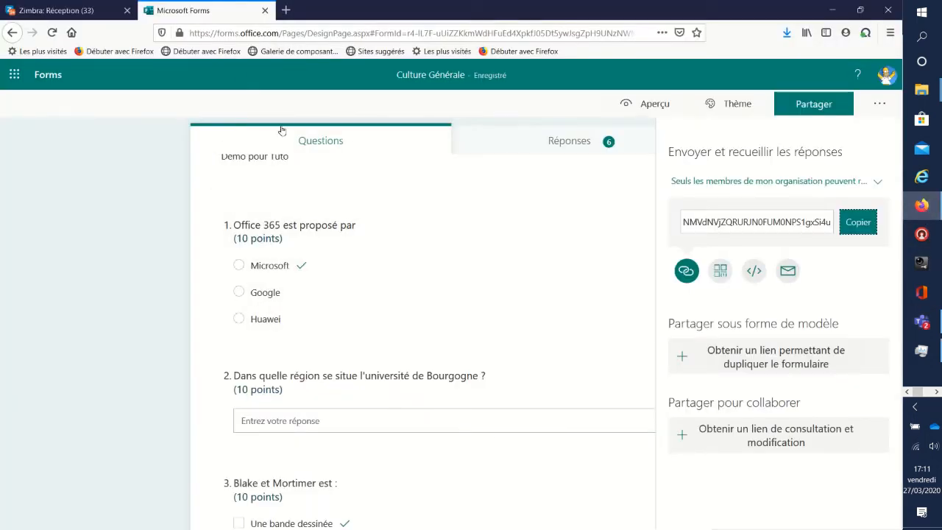
pyautogui.click(52, 81)
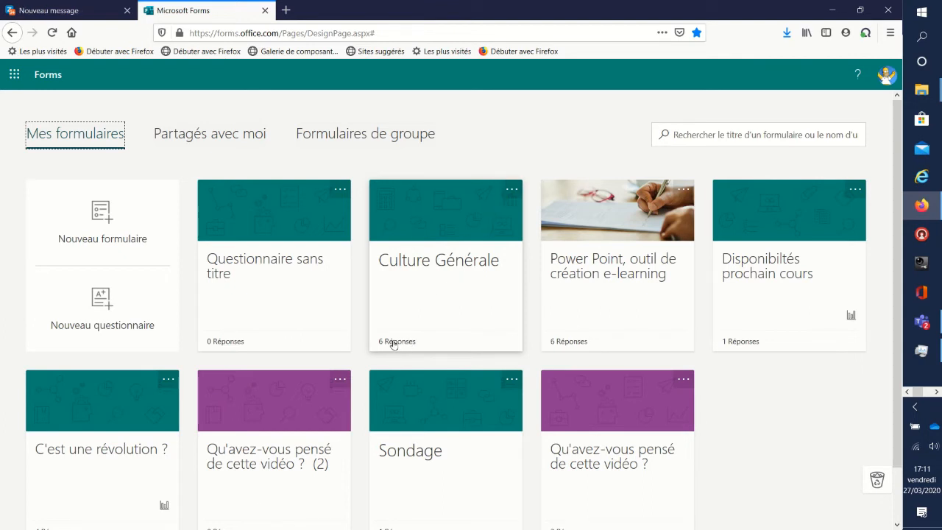
pyautogui.click(511, 191)
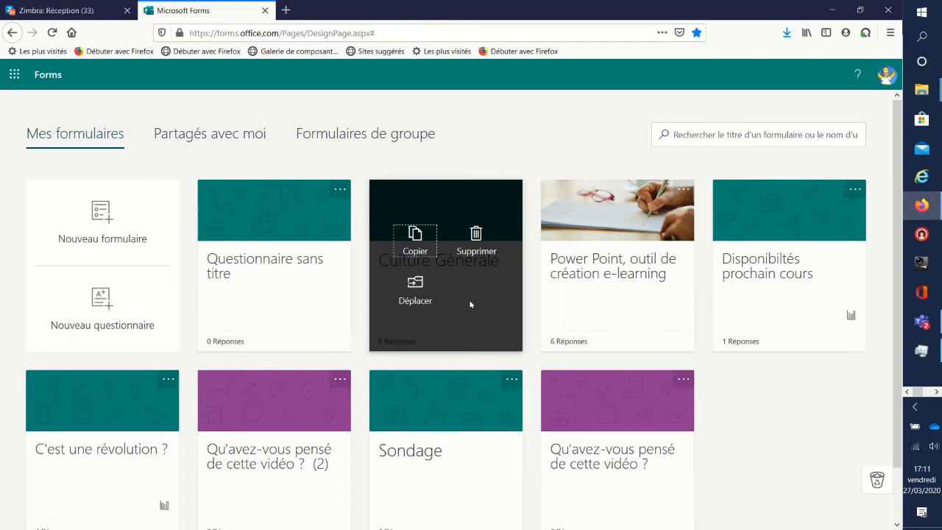
pyautogui.click(361, 305)
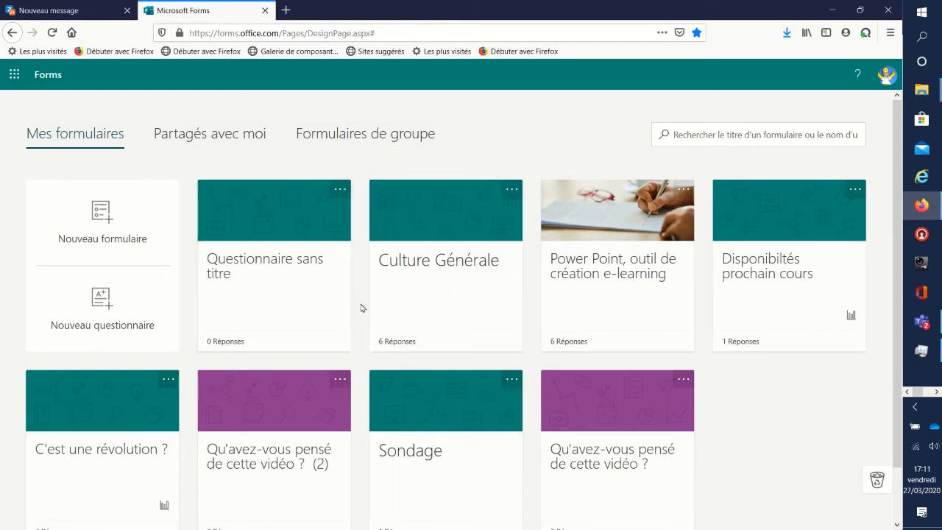
pyautogui.click(430, 284)
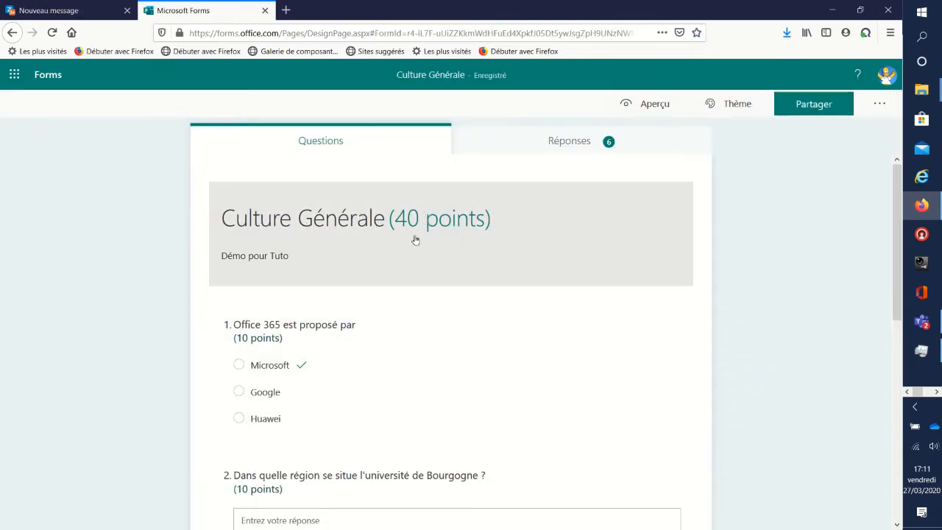
pyautogui.scroll(-1, 391, 331)
pyautogui.scroll(-3, 390, 331)
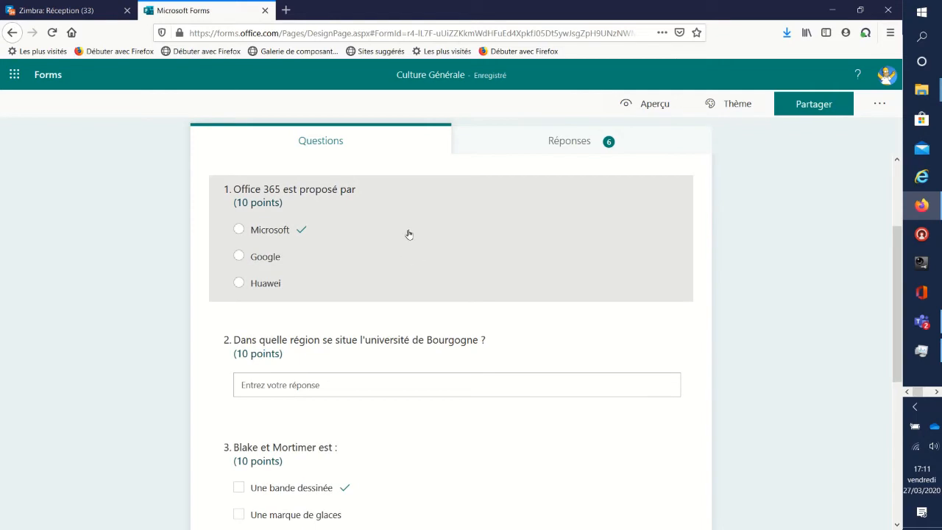
pyautogui.scroll(-3, 417, 317)
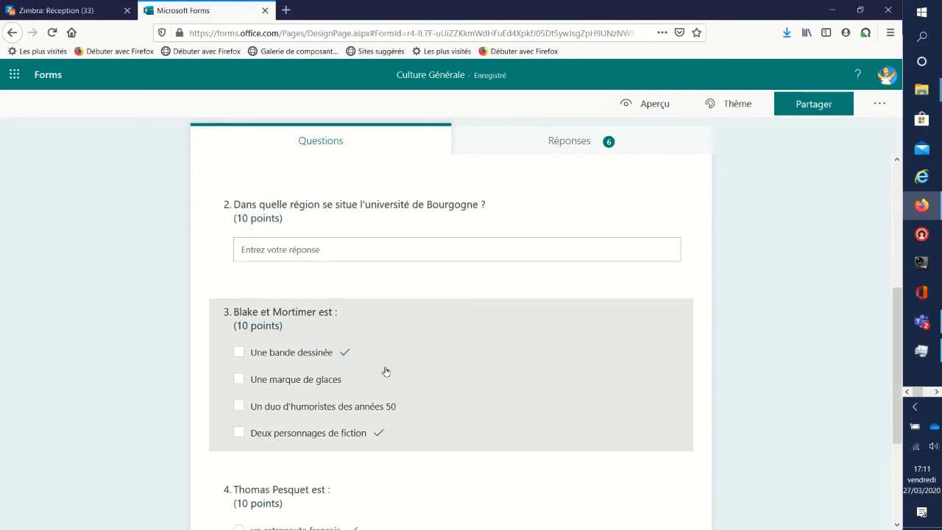
pyautogui.scroll(4, 420, 345)
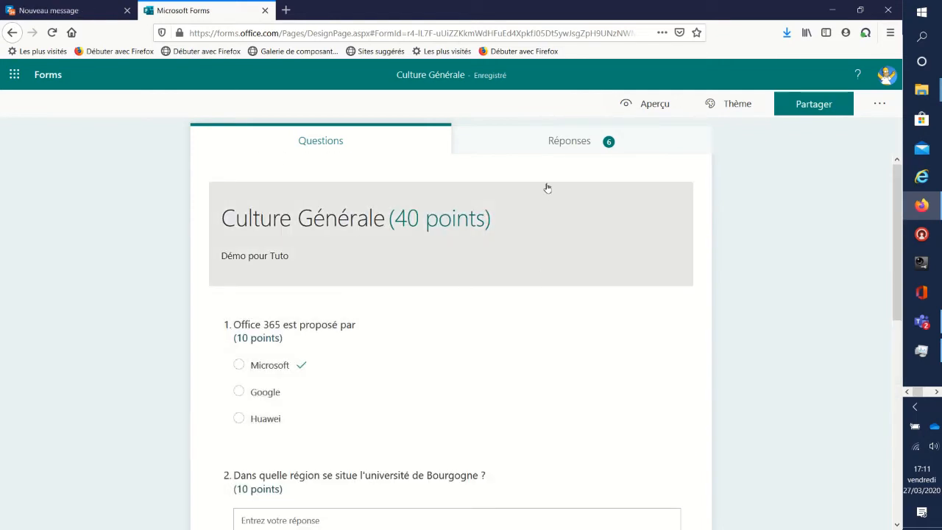
# - Show the responses to the "Culture Générale" questionnaire and examine the answer statistics and chart of each question
pyautogui.click(565, 141)
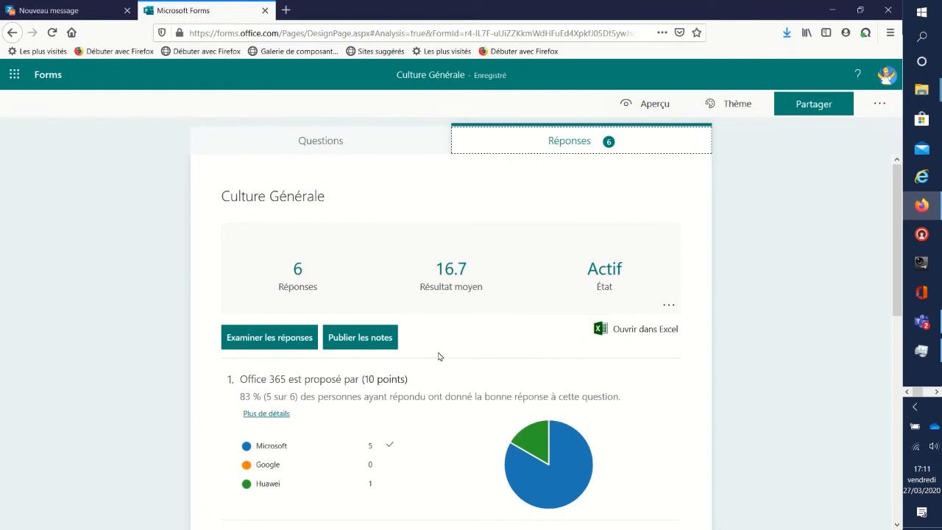
pyautogui.scroll(-3, 437, 353)
pyautogui.moveTo(552, 267)
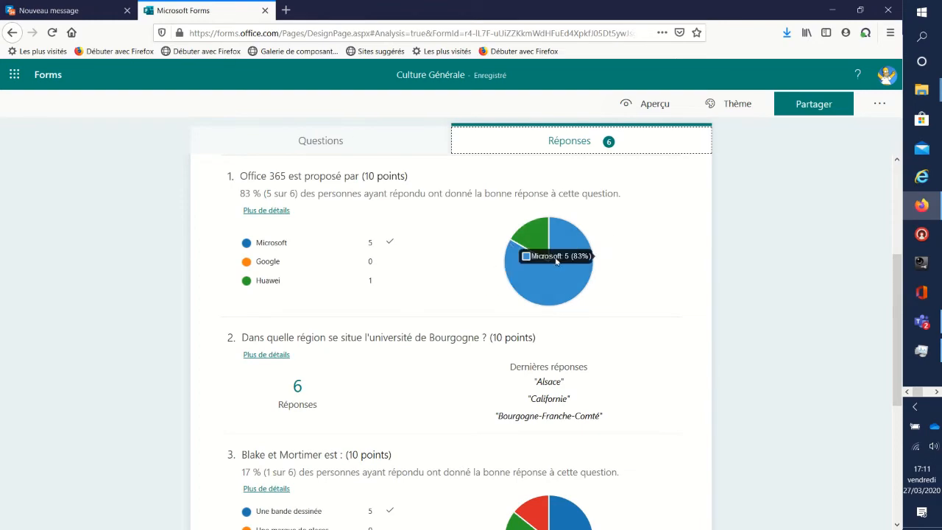
pyautogui.scroll(-1, 368, 311)
pyautogui.scroll(-3, 368, 311)
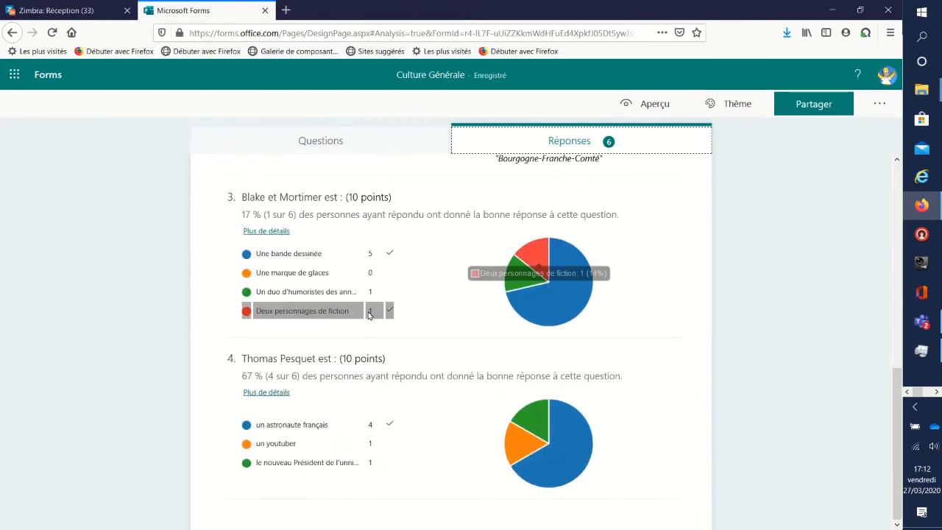
pyautogui.scroll(4, 369, 359)
pyautogui.scroll(3, 370, 360)
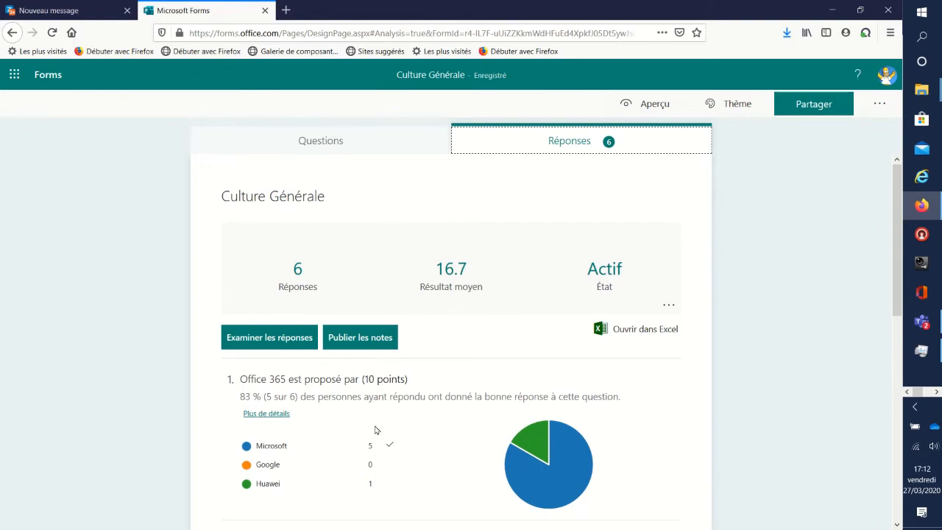
# - Review the responses person by person and examine the answers and points of the fourth respondent, numbered (3)
pyautogui.click(281, 341)
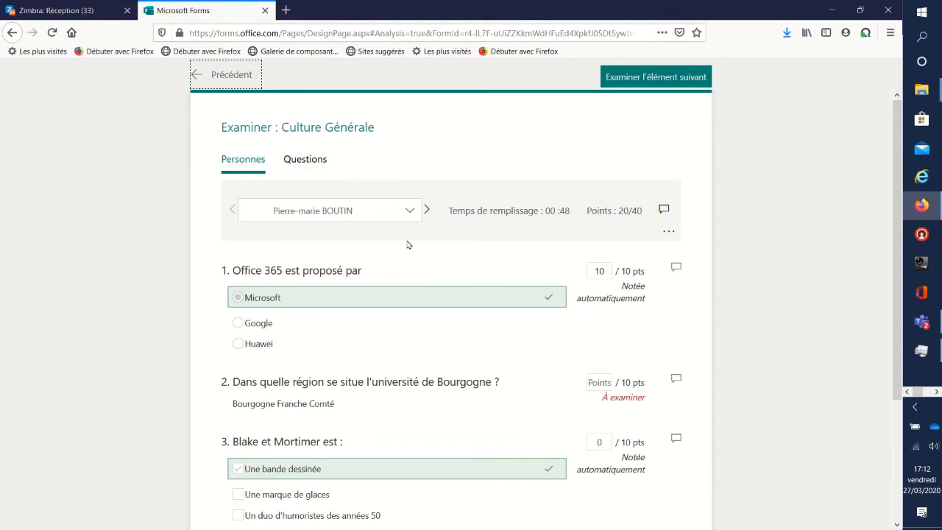
pyautogui.click(427, 210)
pyautogui.click(427, 210)
pyautogui.click(427, 210)
pyautogui.click(427, 210)
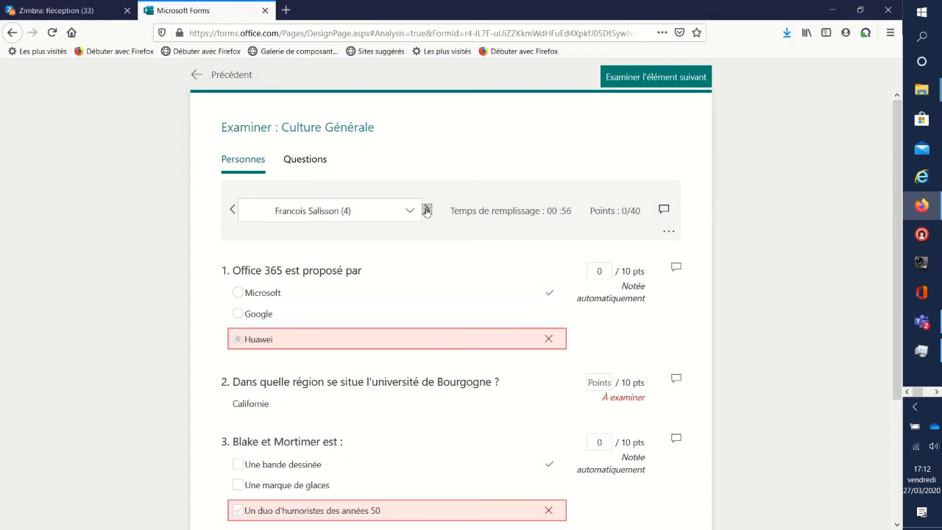
pyautogui.click(233, 211)
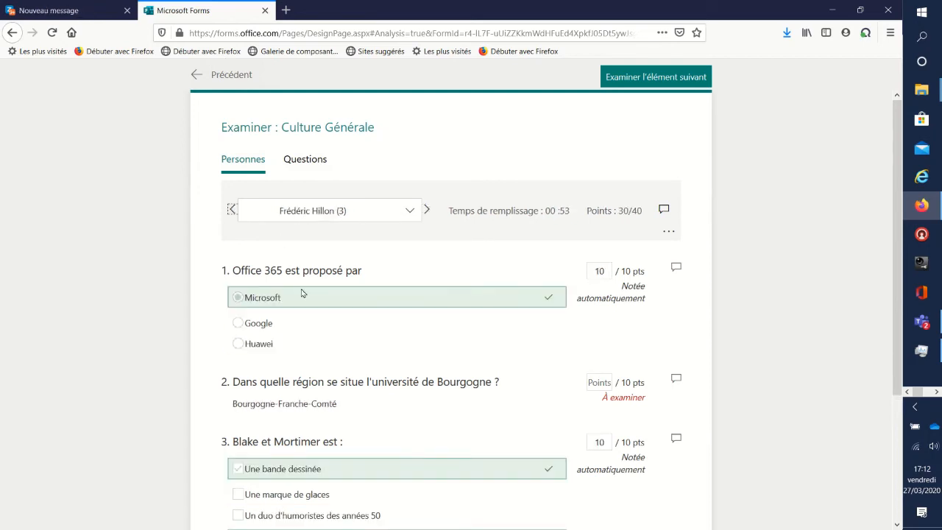
pyautogui.scroll(-3, 301, 292)
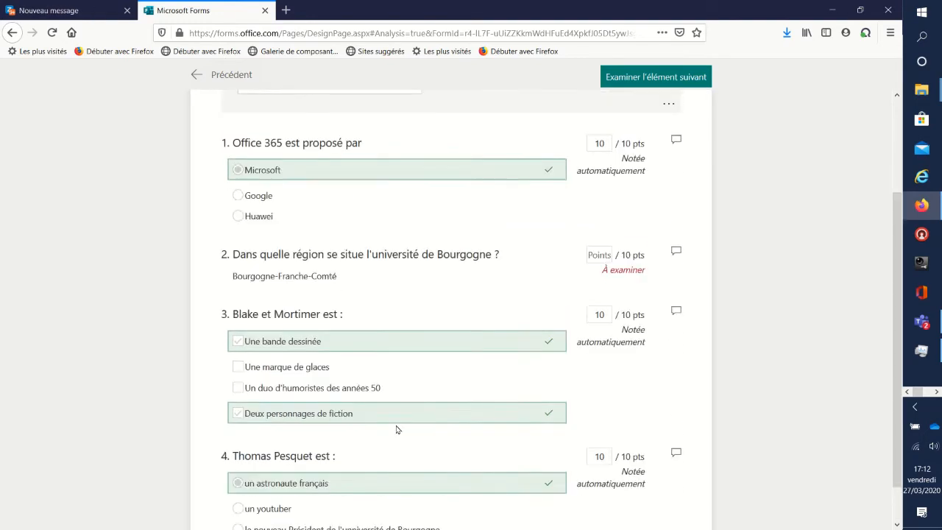
pyautogui.scroll(3, 393, 390)
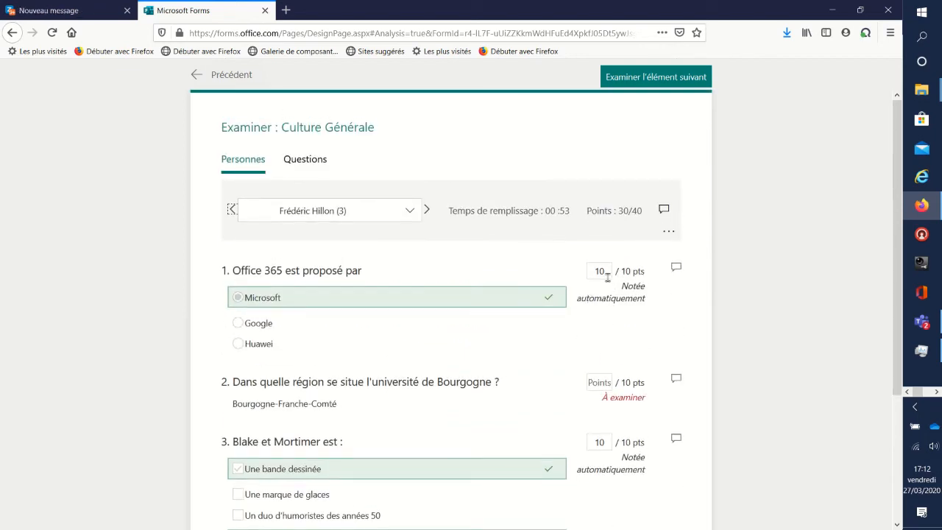
# - Award 10 points for this respondent's answer "Bourgogne-Franche-Comté" to question 2
pyautogui.scroll(-3, 551, 320)
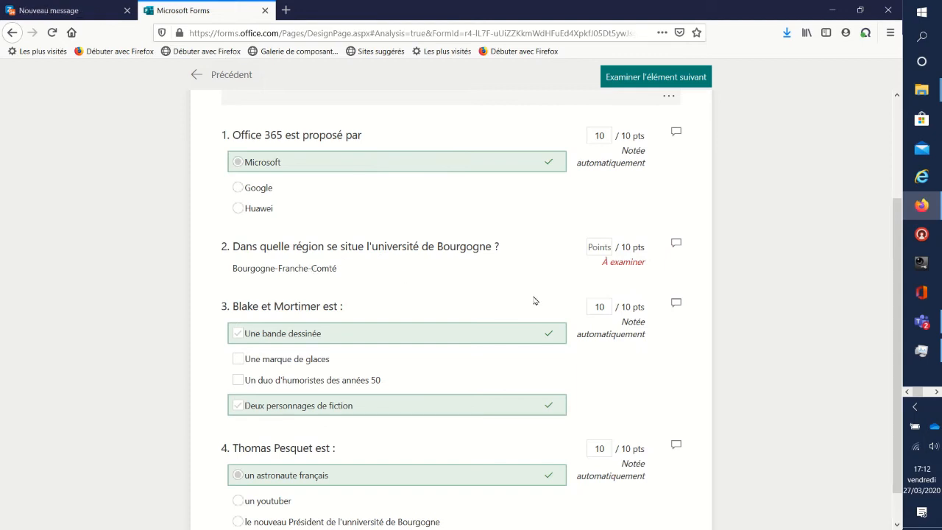
pyautogui.click(600, 248)
pyautogui.write('10')
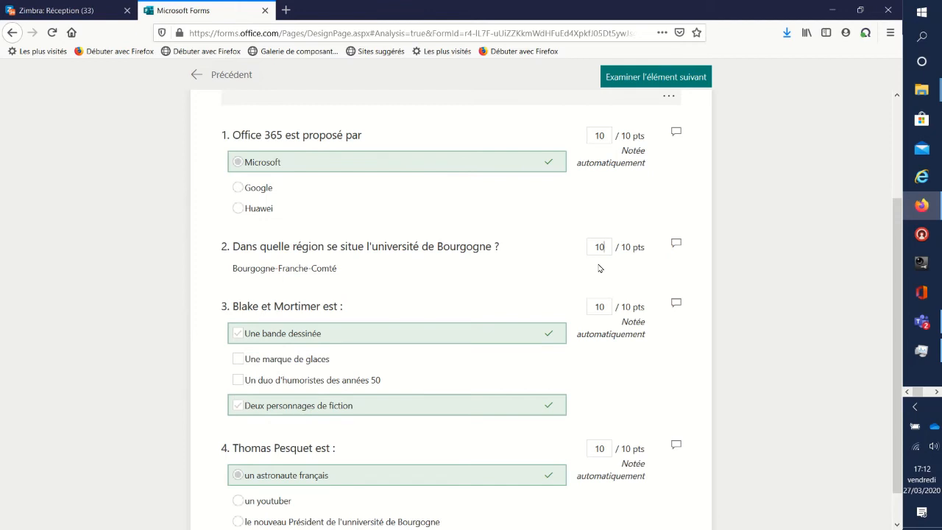
pyautogui.scroll(-1, 565, 271)
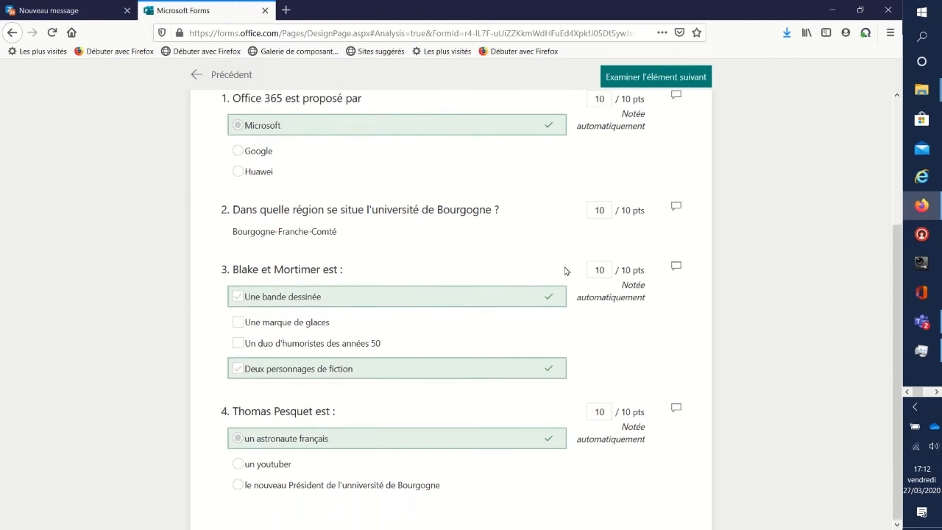
pyautogui.scroll(5, 565, 271)
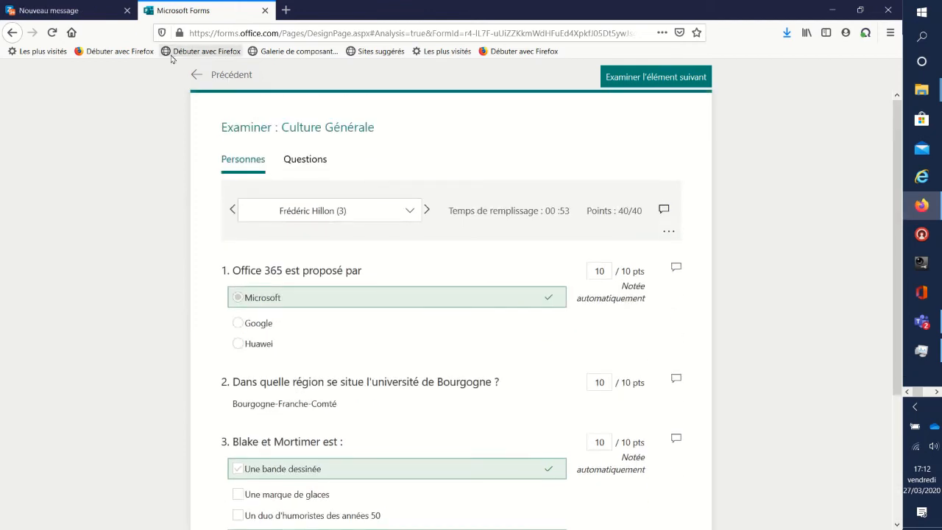
# - Browse the remaining respondents and examine the answers and points of the one who answered "Californie" to question 2
pyautogui.click(427, 210)
pyautogui.click(427, 210)
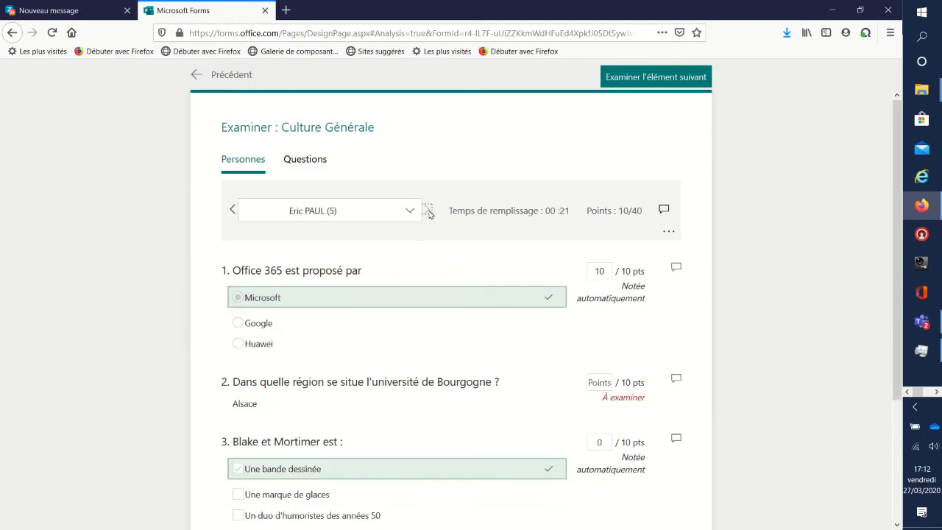
pyautogui.click(232, 210)
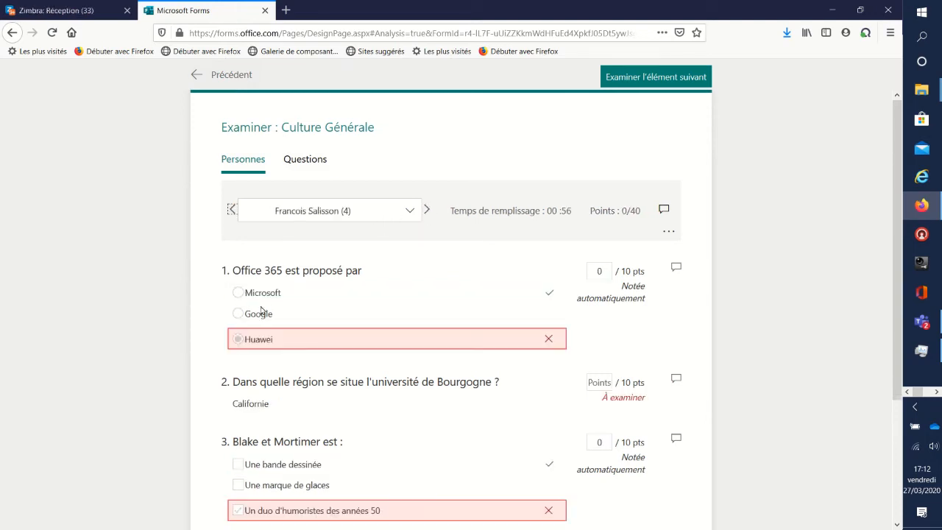
pyautogui.scroll(-4, 280, 298)
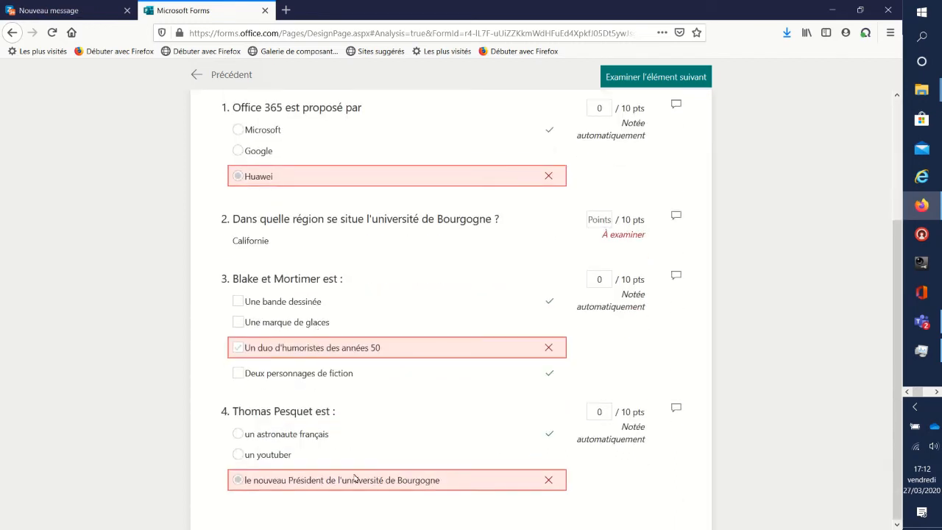
pyautogui.scroll(4, 405, 434)
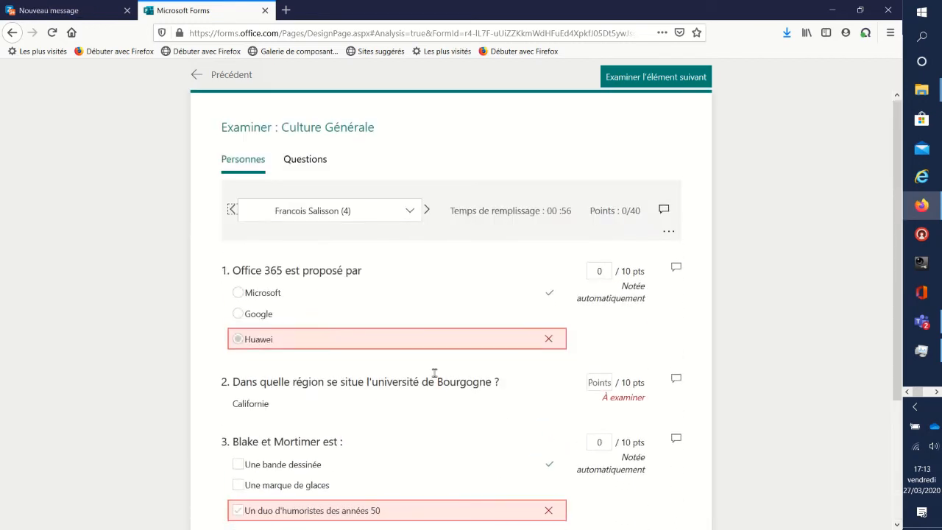
# - View the list of published scores and the help on publishing them, and return to the forms overview
pyautogui.click(197, 75)
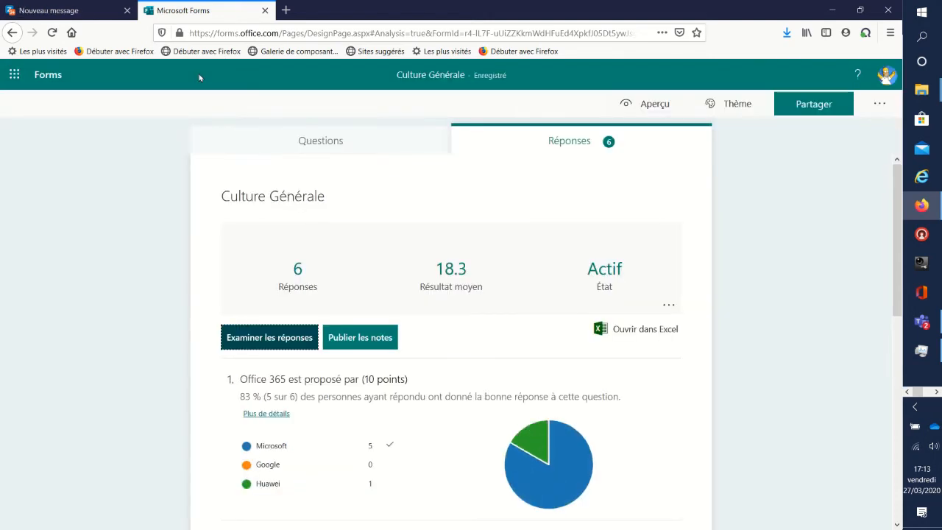
pyautogui.click(361, 338)
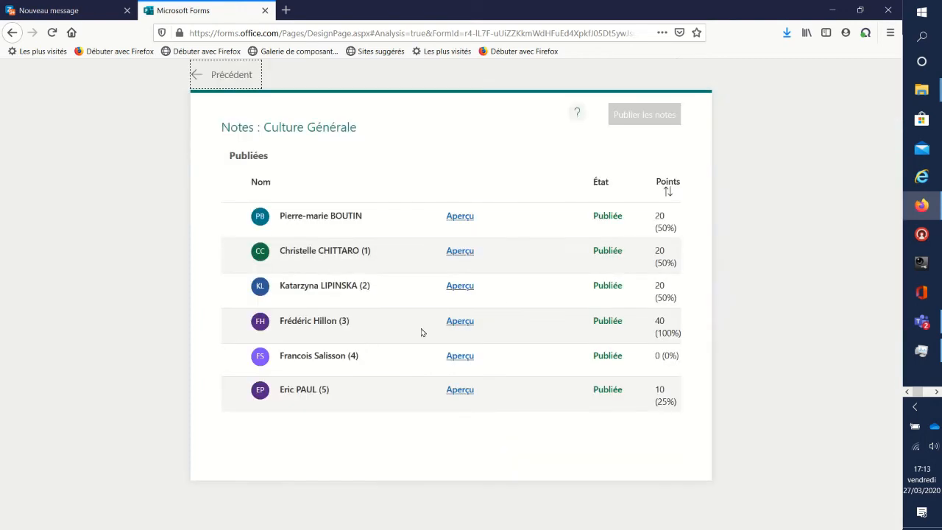
pyautogui.click(578, 114)
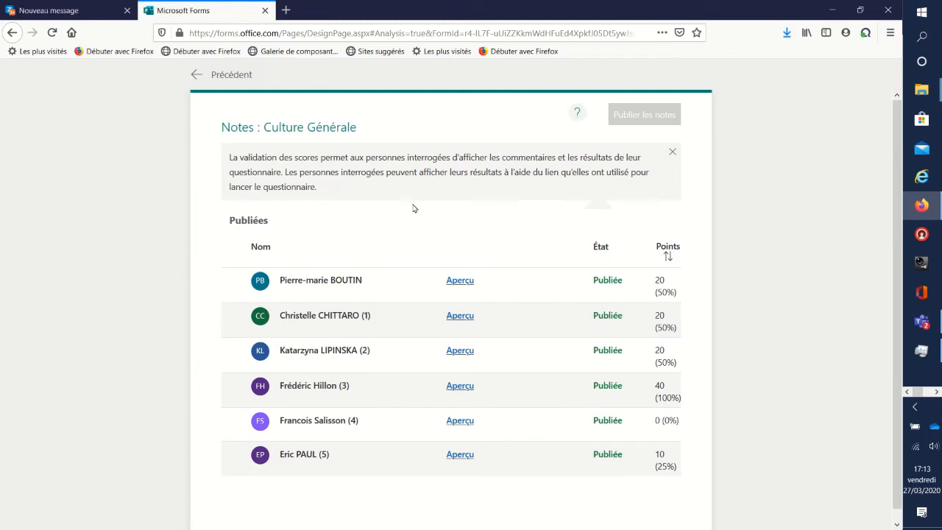
pyautogui.click(203, 75)
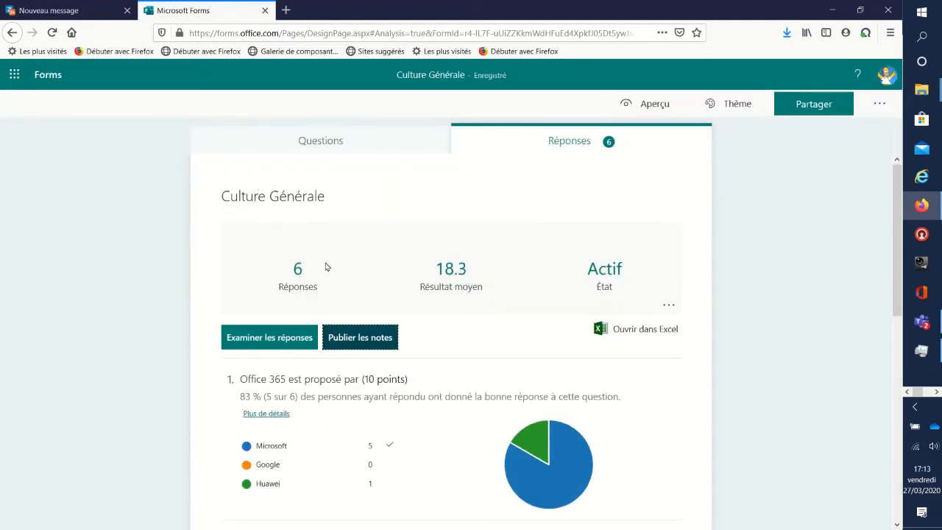
pyautogui.click(51, 79)
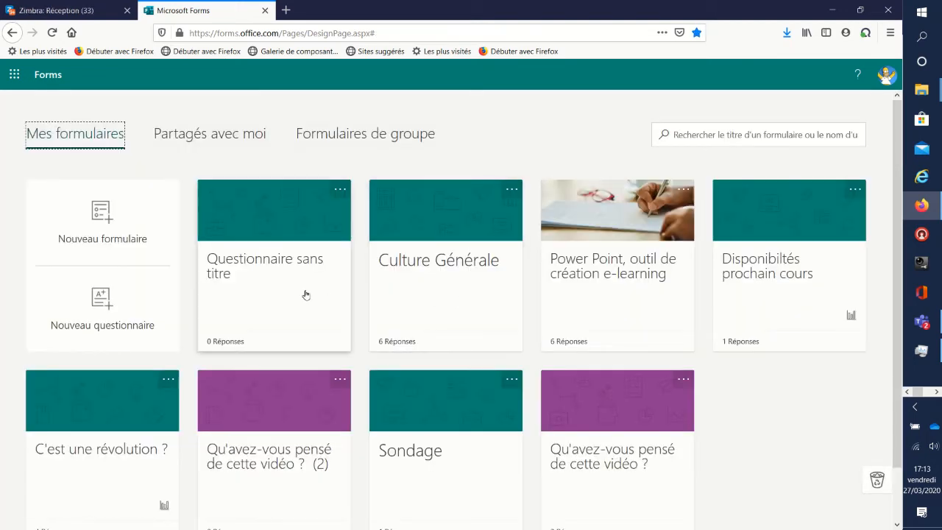
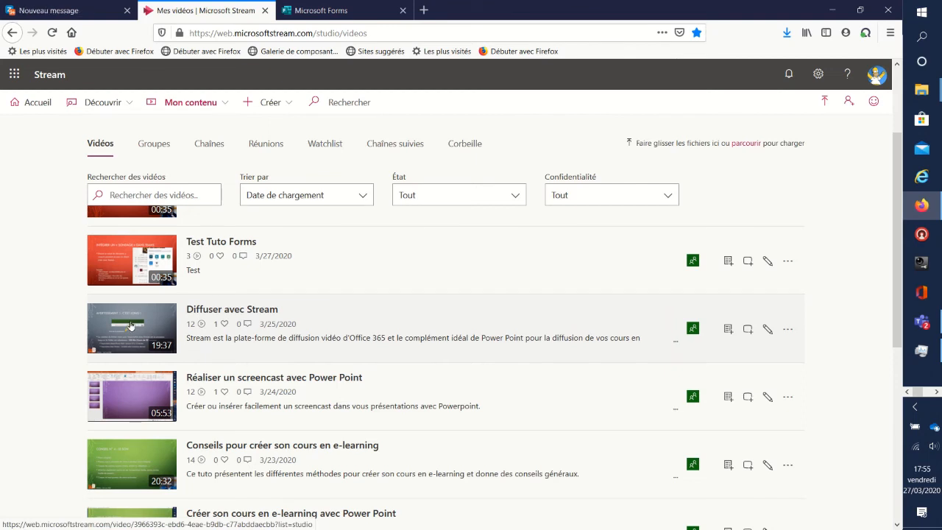
# - Open the video "Diffuser avec Stream", start its playback and pause it near the beginning
pyautogui.click(131, 325)
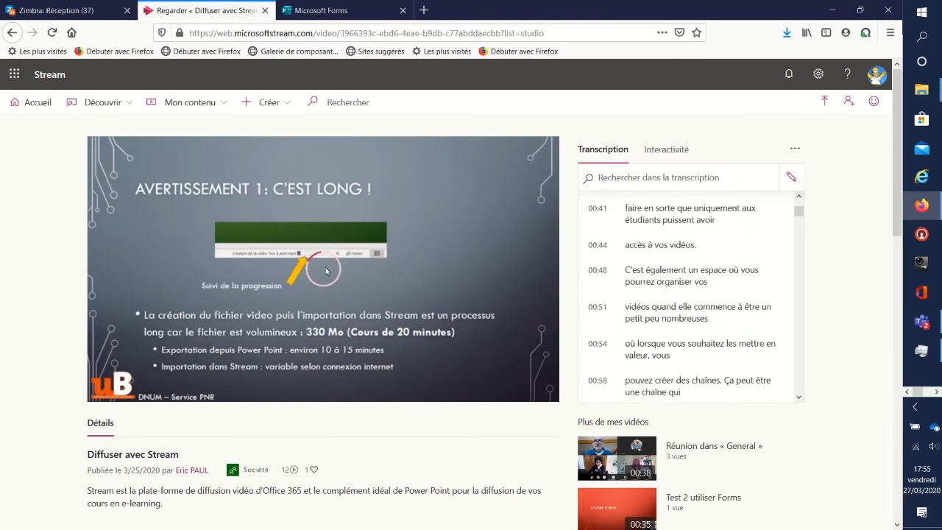
pyautogui.click(253, 331)
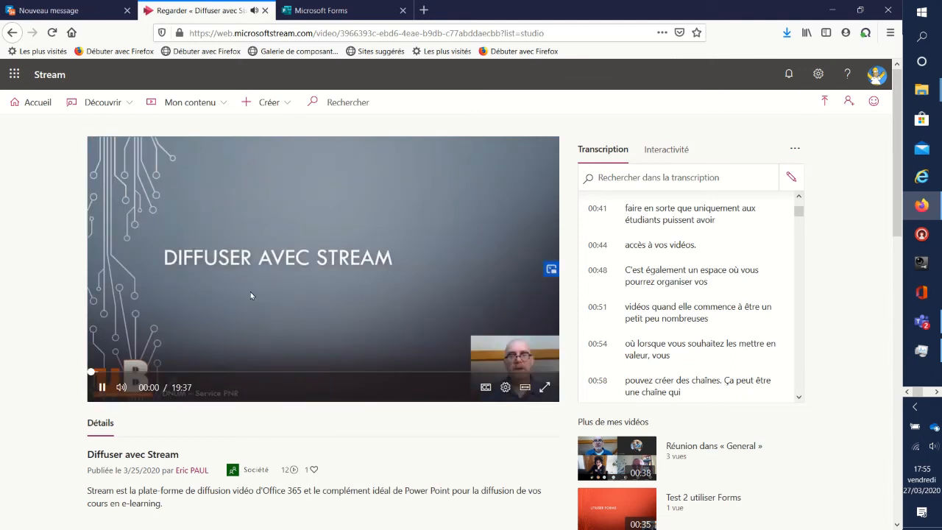
pyautogui.click(103, 392)
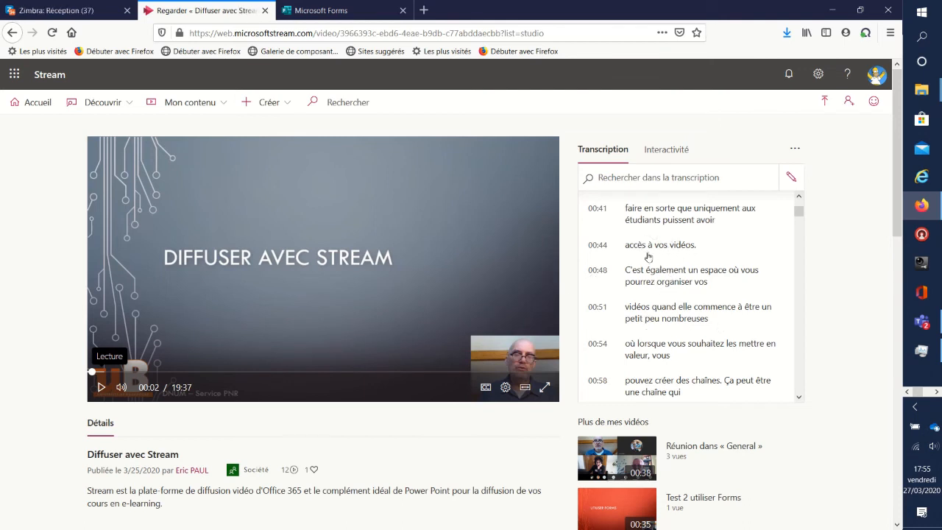
# - Start adding a form to the video's interactivity and open Microsoft Forms from the form's URL field
pyautogui.click(663, 153)
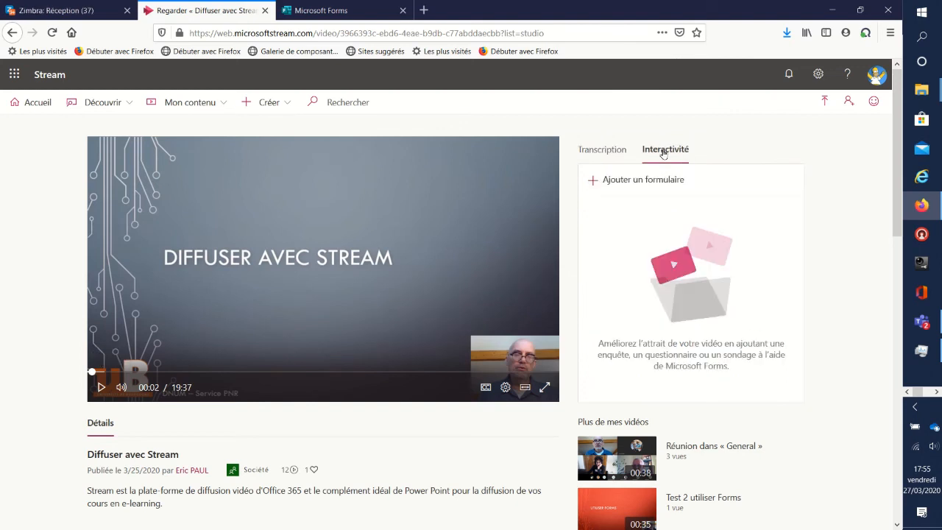
pyautogui.click(623, 186)
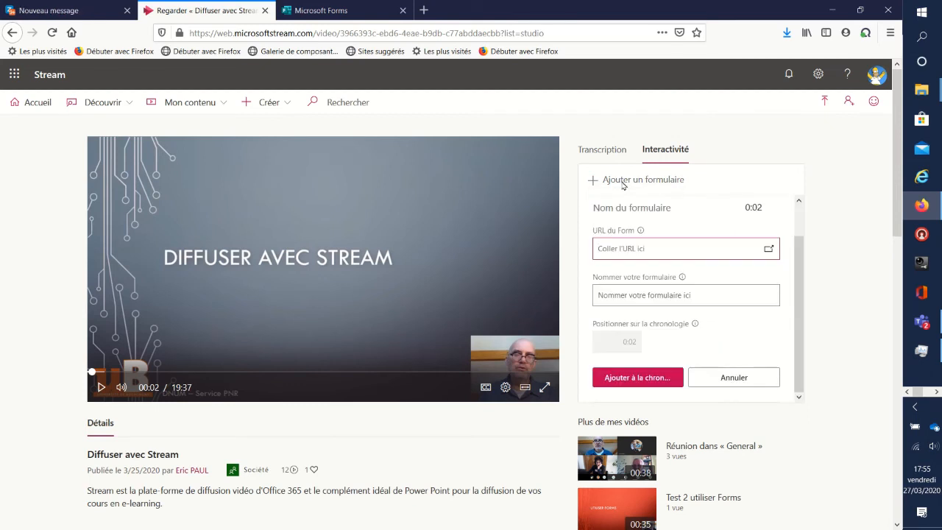
pyautogui.moveTo(650, 234)
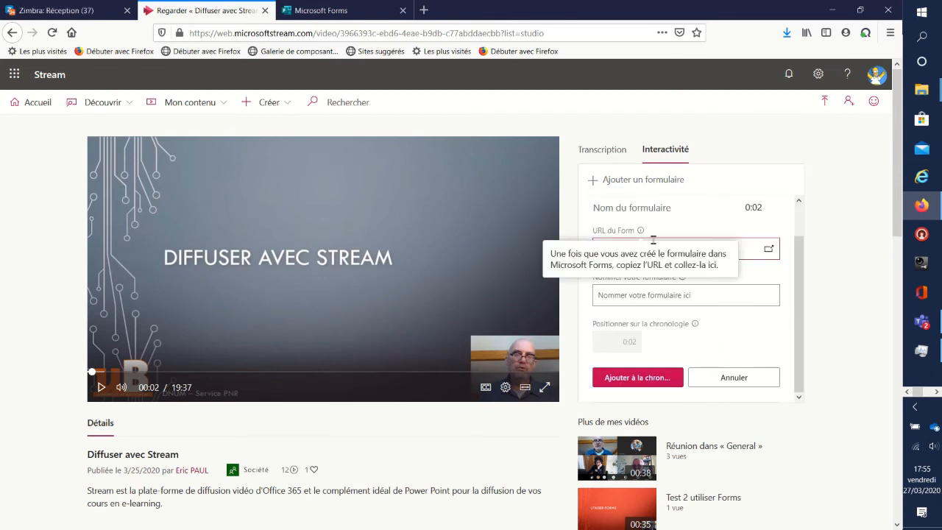
pyautogui.click(745, 250)
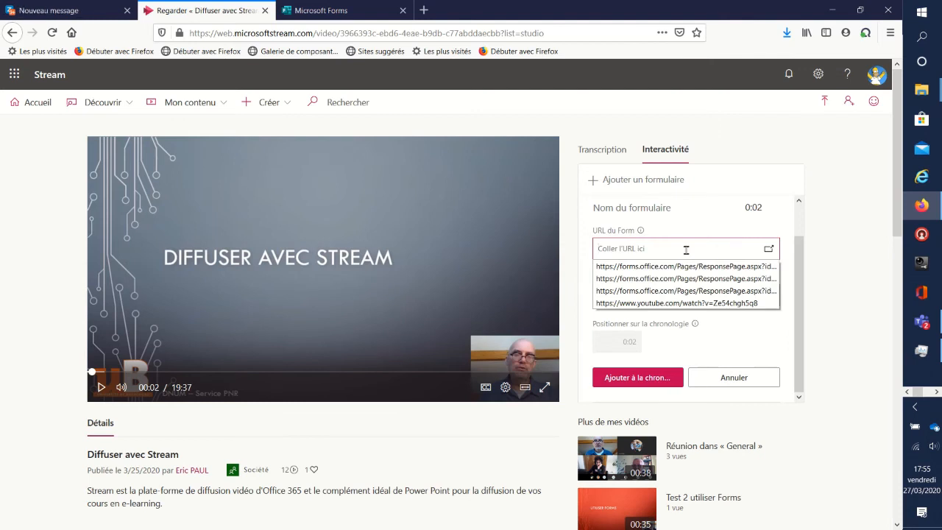
pyautogui.click(767, 250)
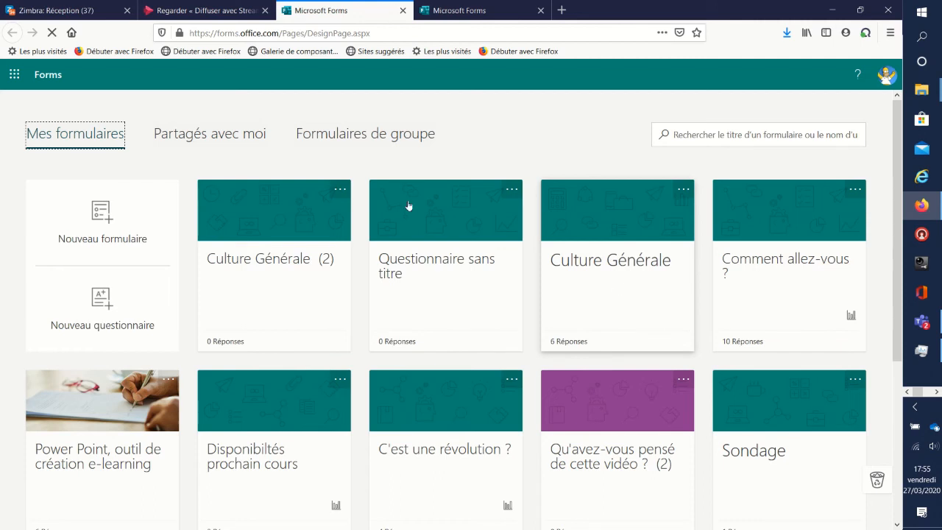
# - Open the questionnaire "Culture Générale (2)" and copy its response link for sharing
pyautogui.click(275, 287)
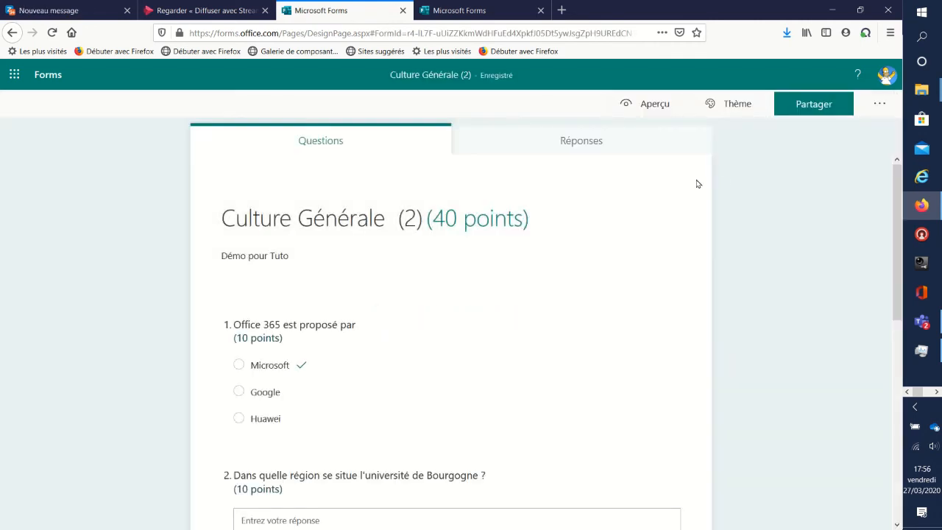
pyautogui.click(800, 112)
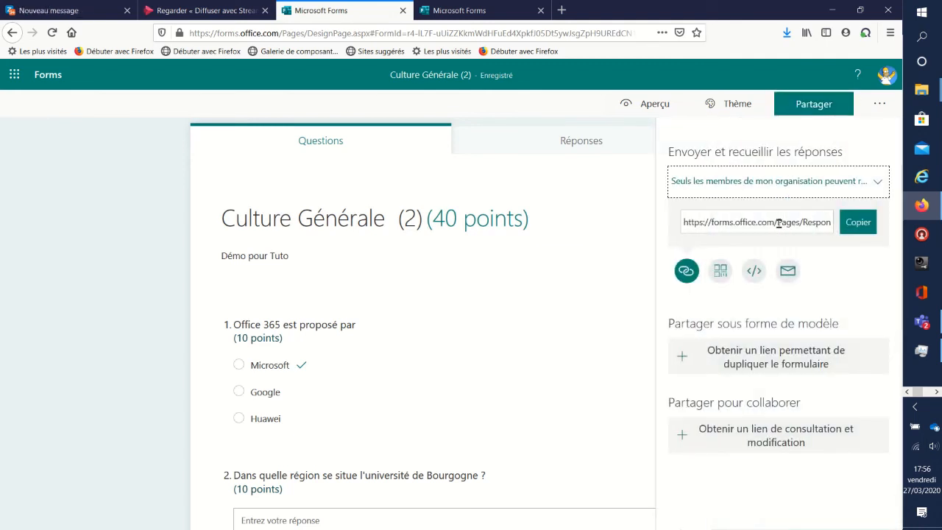
pyautogui.click(858, 228)
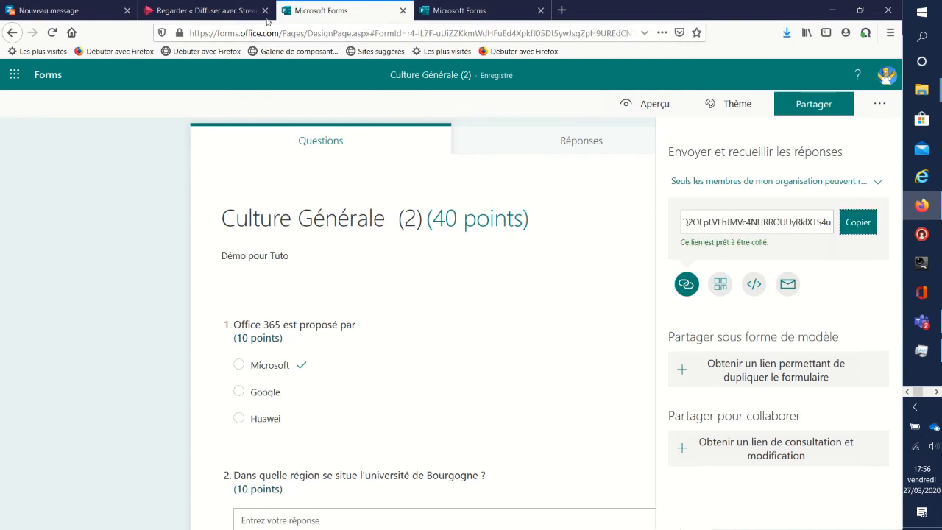
# - Return to the Stream video, paste the copied link as the form's URL and name the form "Culture Générale"
pyautogui.click(218, 12)
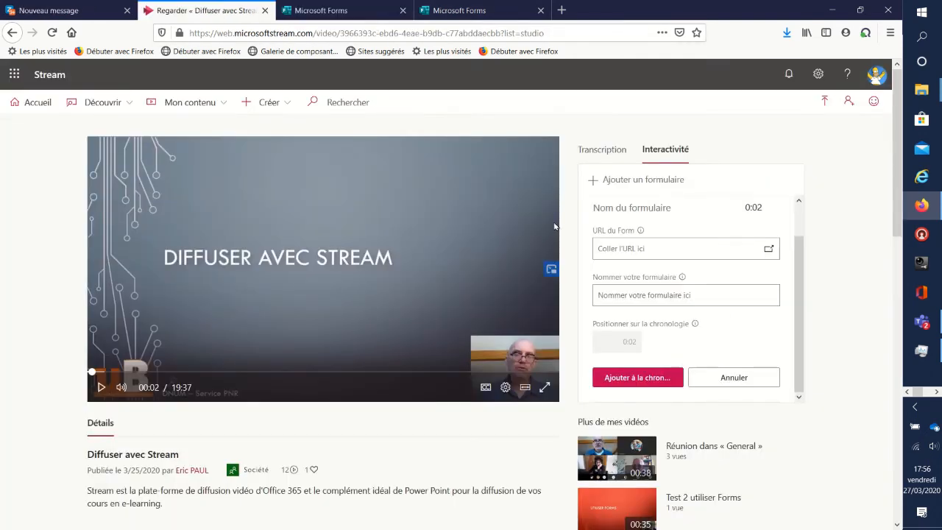
pyautogui.click(682, 252)
pyautogui.hotkey('ctrl', 'v')
pyautogui.press('Tab')
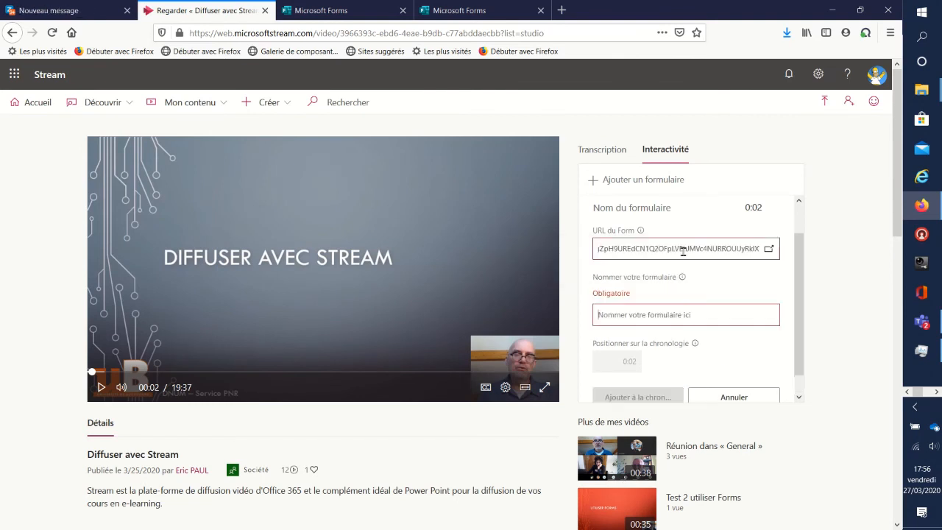
pyautogui.moveTo(682, 278)
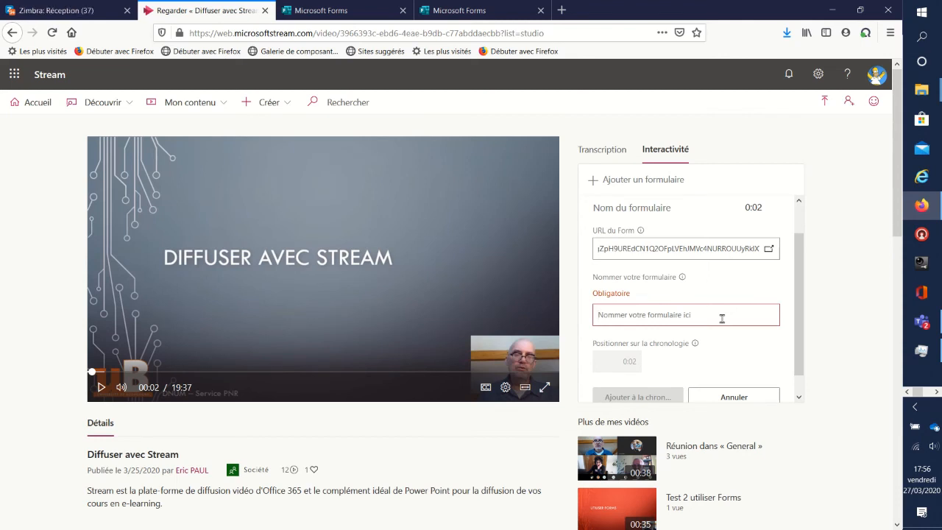
pyautogui.write('Cult')
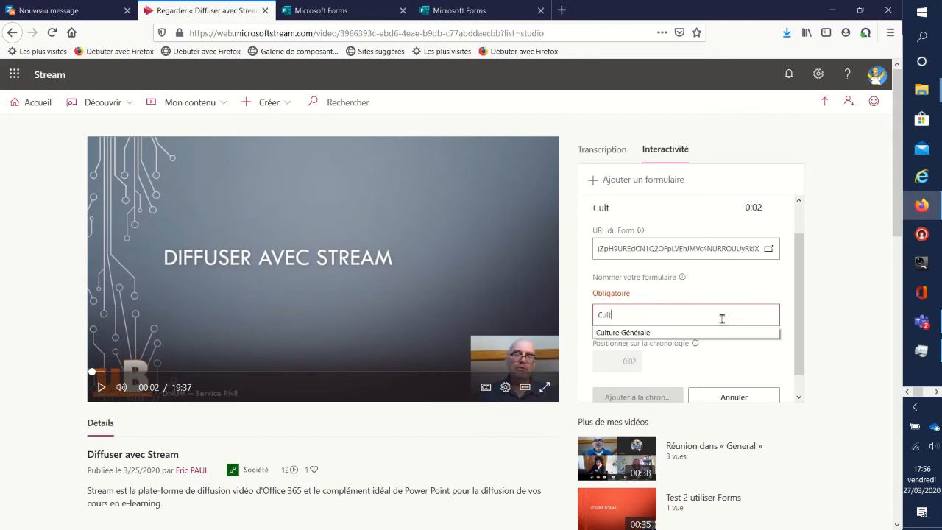
pyautogui.write('ure Générale')
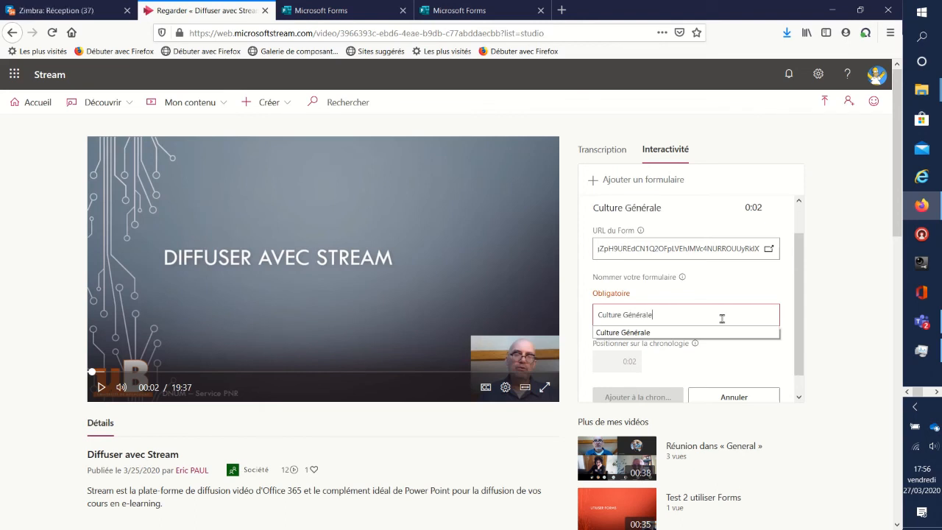
pyautogui.click(719, 335)
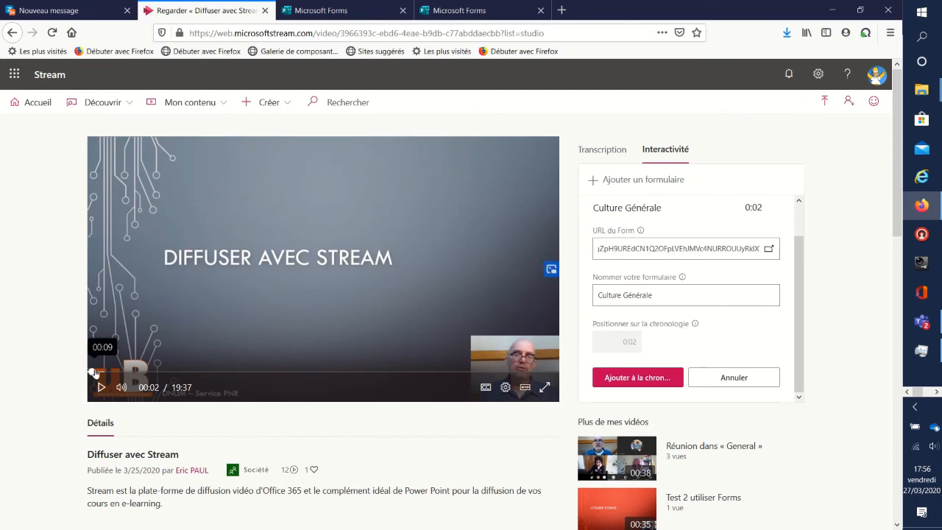
# - Move the video's playback position to 06:46 and add the form to the timeline at that moment
pyautogui.click(94, 371)
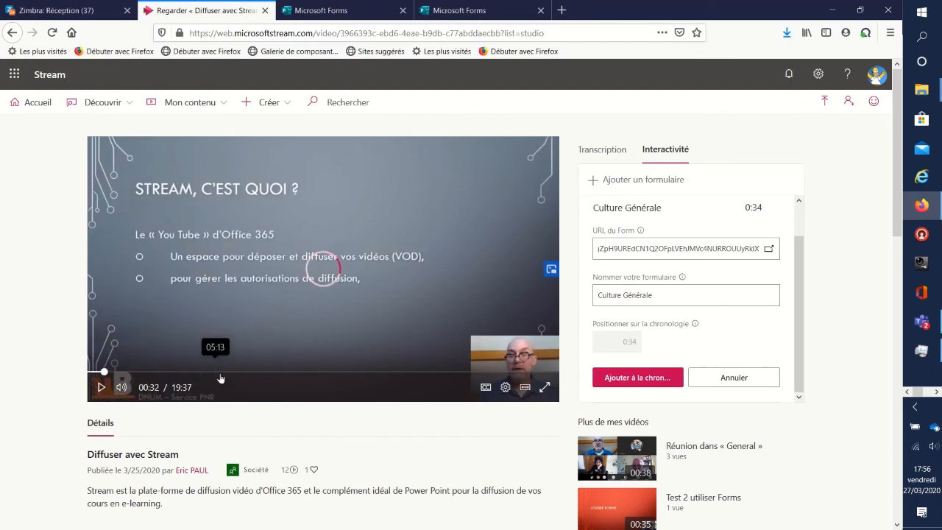
pyautogui.click(231, 373)
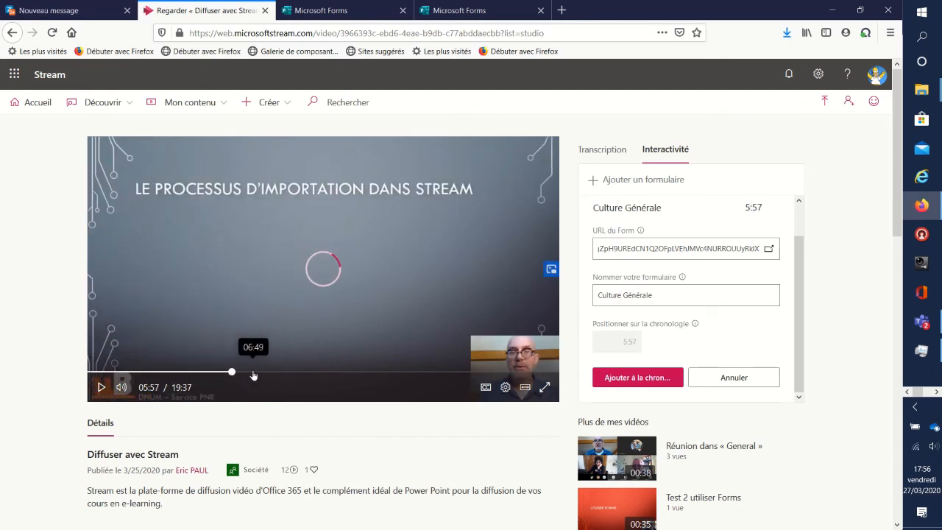
pyautogui.click(252, 373)
pyautogui.click(262, 373)
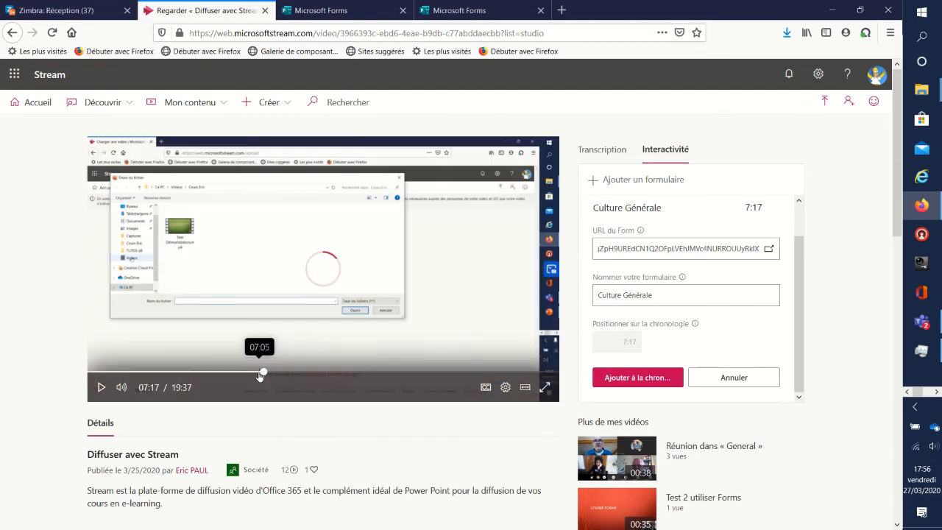
pyautogui.click(255, 373)
pyautogui.click(249, 373)
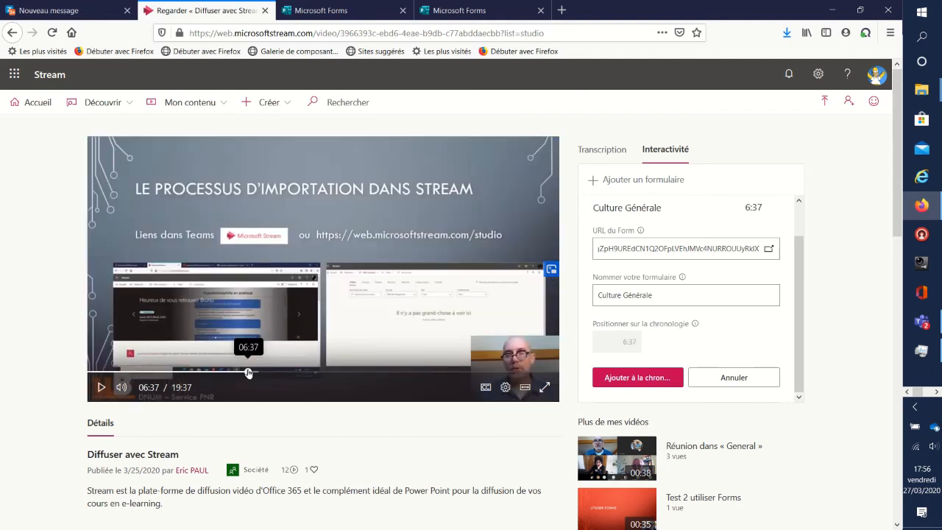
pyautogui.click(252, 373)
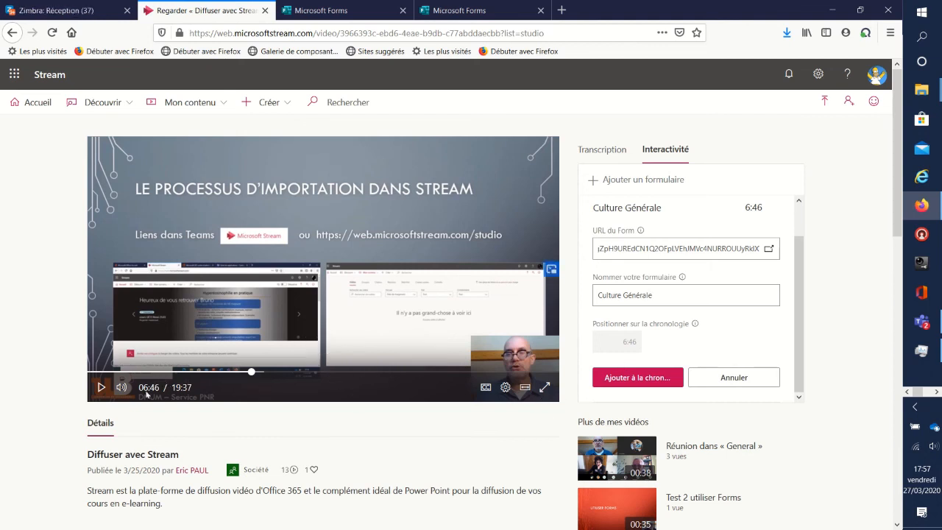
pyautogui.click(636, 378)
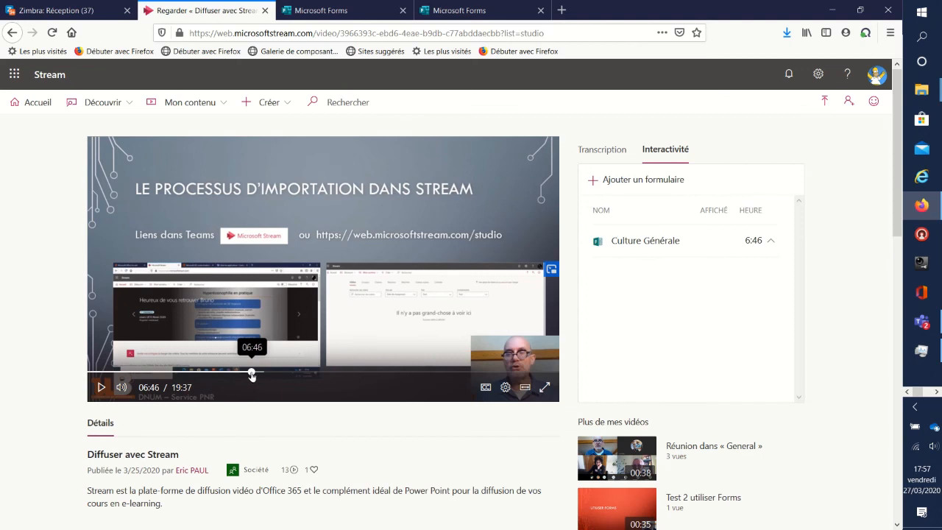
# - Rewind the video to 06:34 and play it until the embedded form's position
pyautogui.click(250, 372)
pyautogui.click(247, 373)
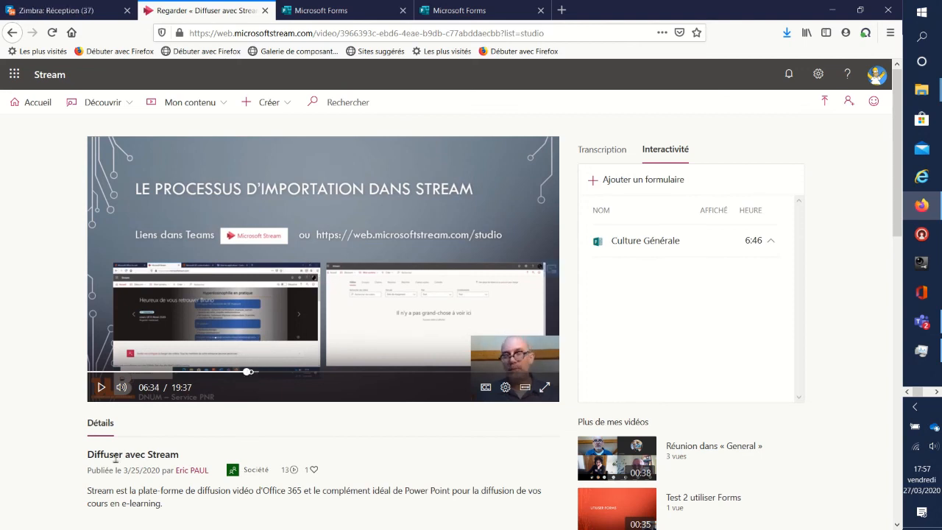
pyautogui.click(101, 388)
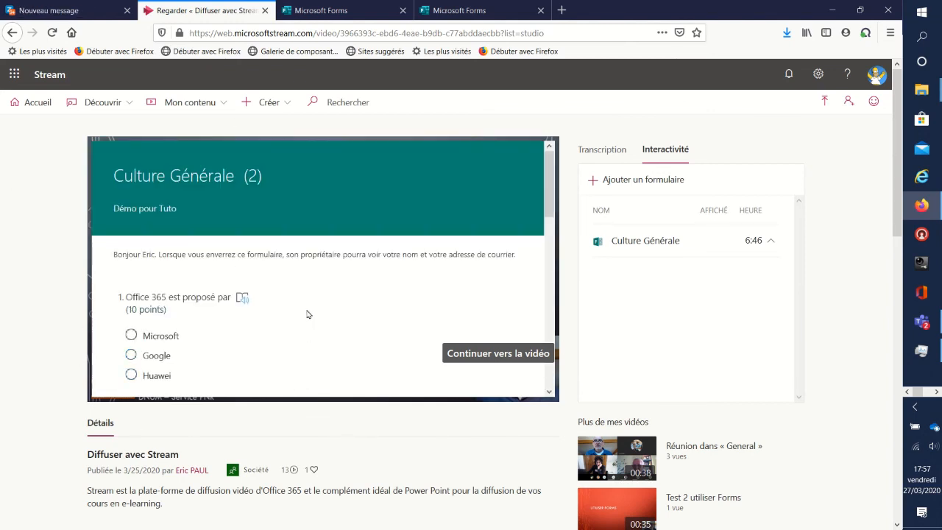
# - Answer the embedded questionnaire's question 1 with "Google" and question 2 with "hs"
pyautogui.scroll(-2, 308, 314)
pyautogui.scroll(2, 307, 314)
pyautogui.scroll(-2, 308, 315)
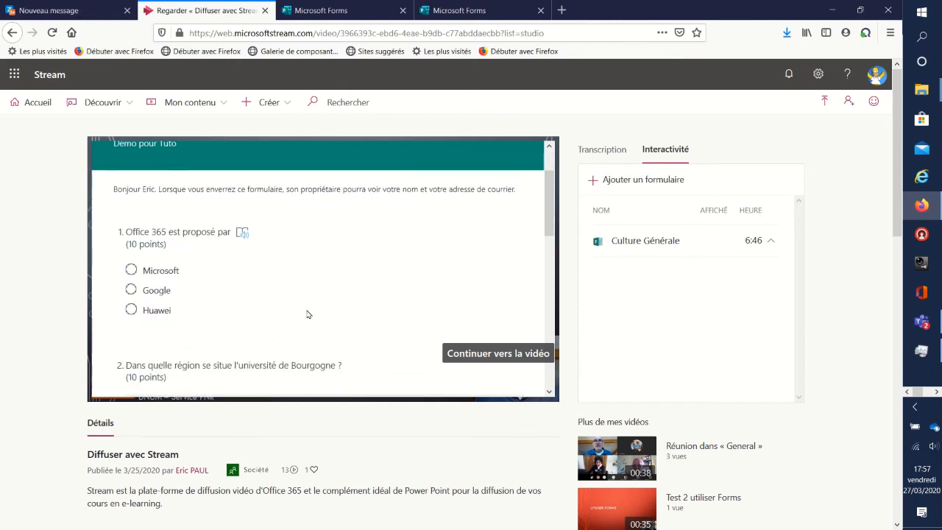
pyautogui.click(131, 288)
pyautogui.scroll(-2, 231, 292)
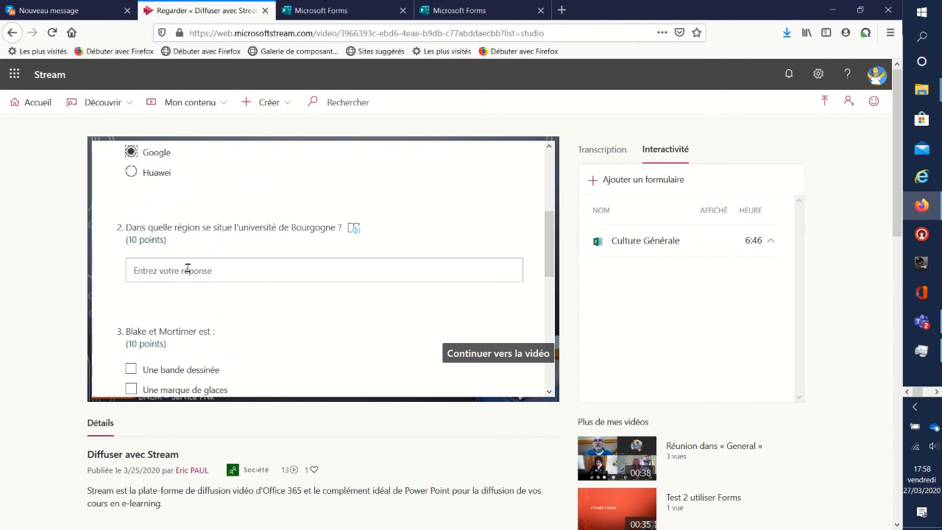
pyautogui.click(215, 274)
pyautogui.write('hs')
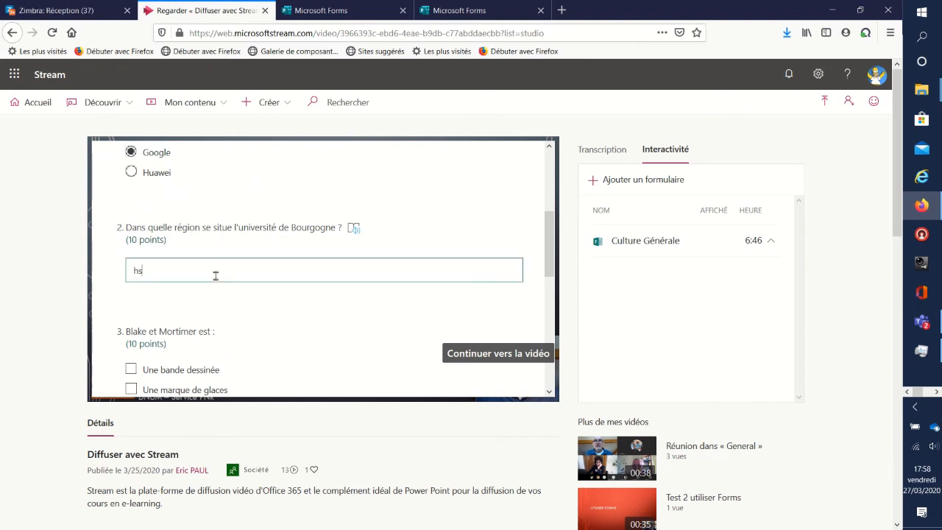
# - Answer question 3 with "Une bande dessinée" and question 4 with "un youtuber", and submit the questionnaire
pyautogui.scroll(-1, 235, 295)
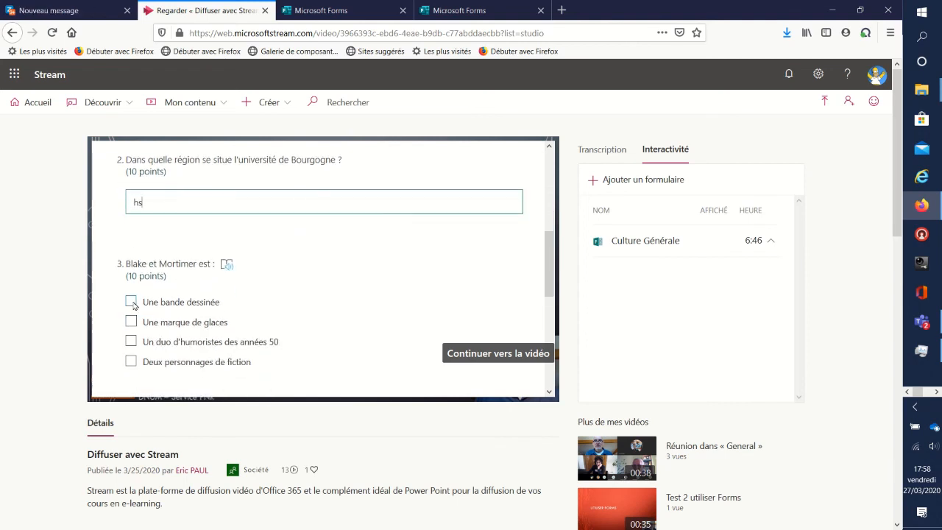
pyautogui.click(131, 302)
pyautogui.scroll(-3, 131, 300)
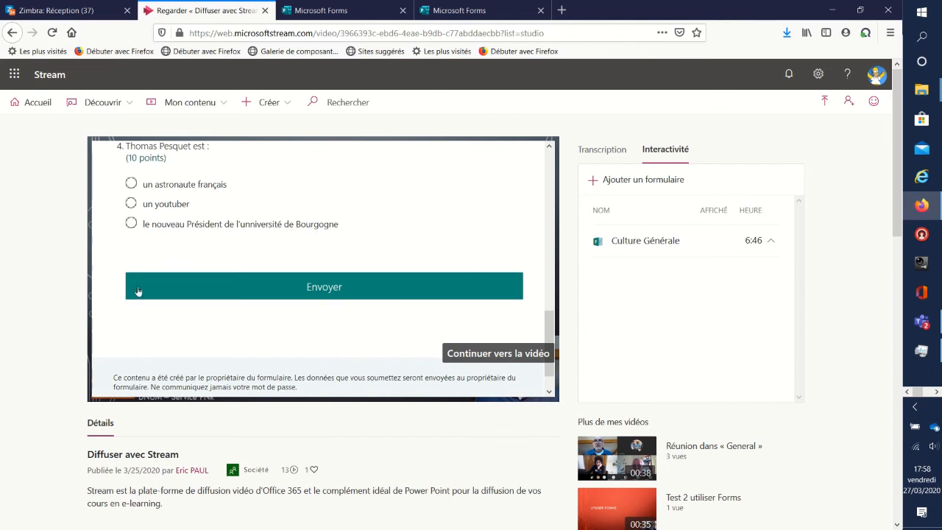
pyautogui.click(131, 204)
pyautogui.click(303, 288)
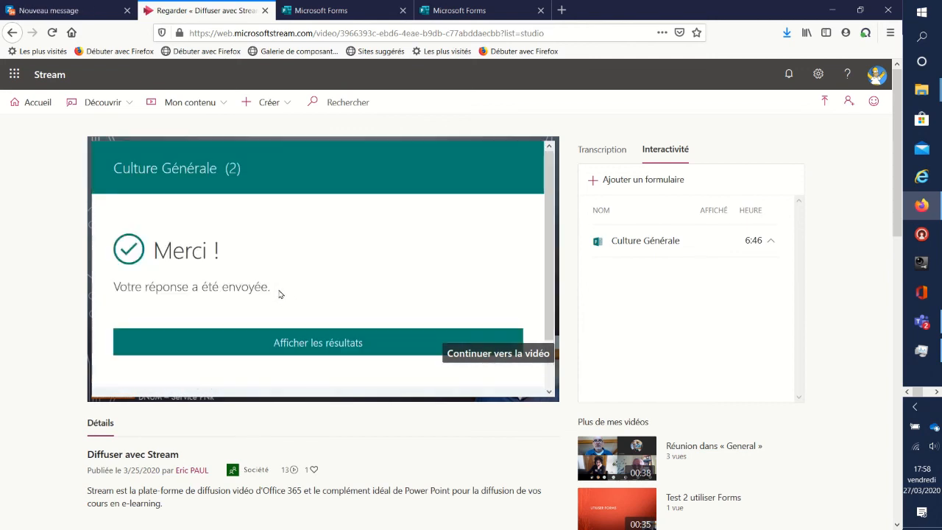
# - Leave the submitted form to continue the video, and pause it at 06:50
pyautogui.click(491, 355)
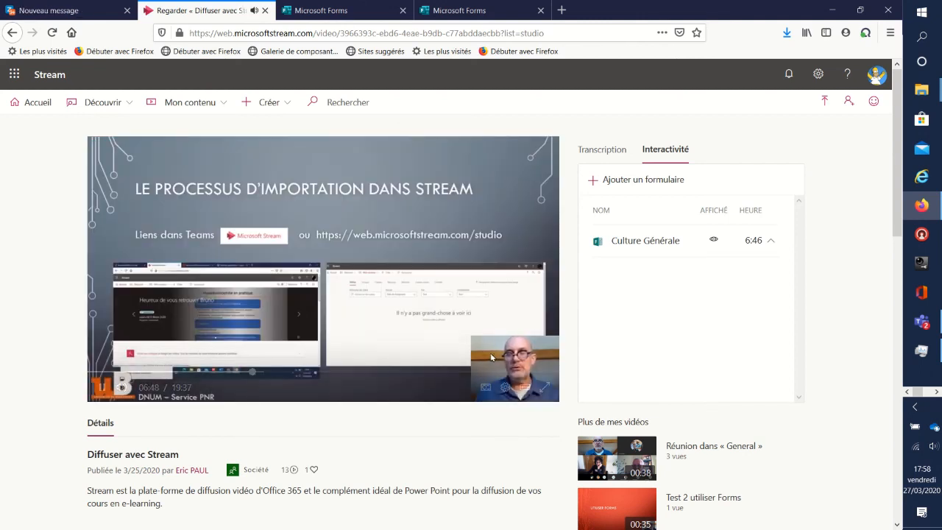
pyautogui.click(102, 387)
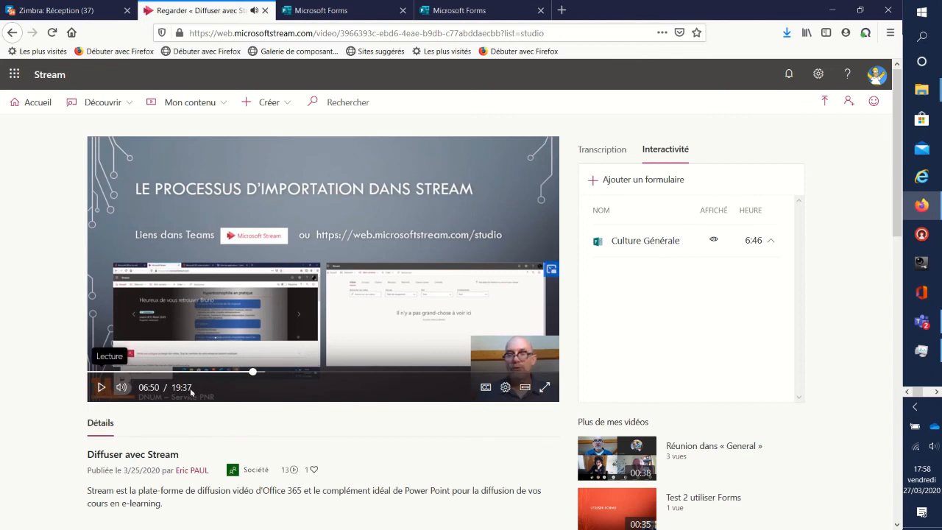